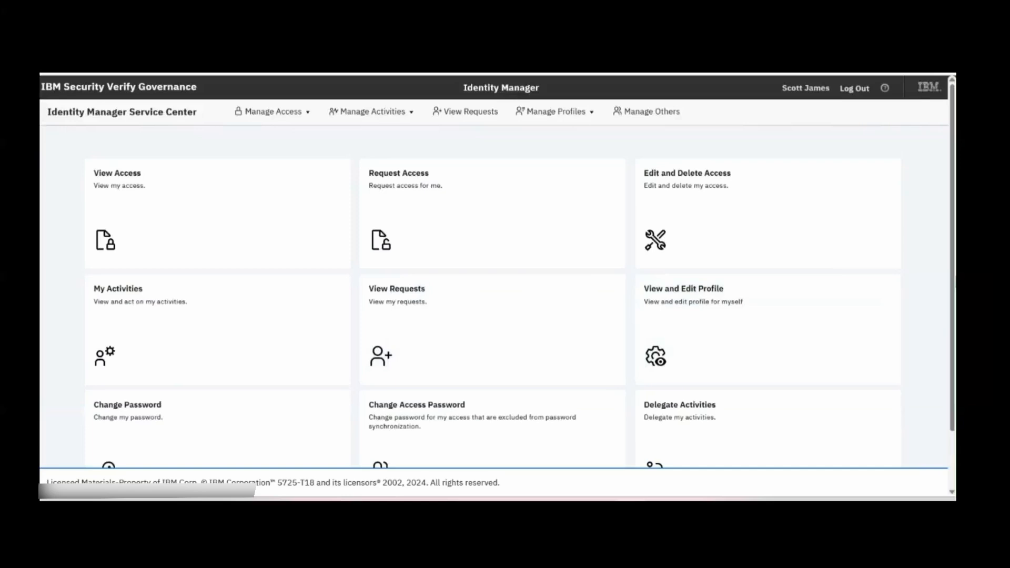
scroll(952, 310, down, 1)
drag(954, 305, 952, 282)
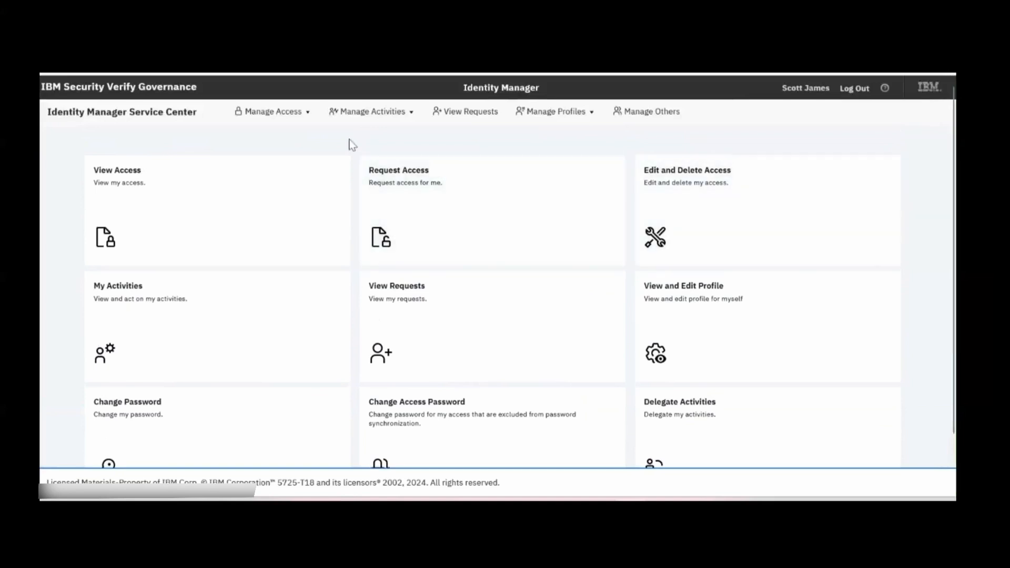
click(279, 113)
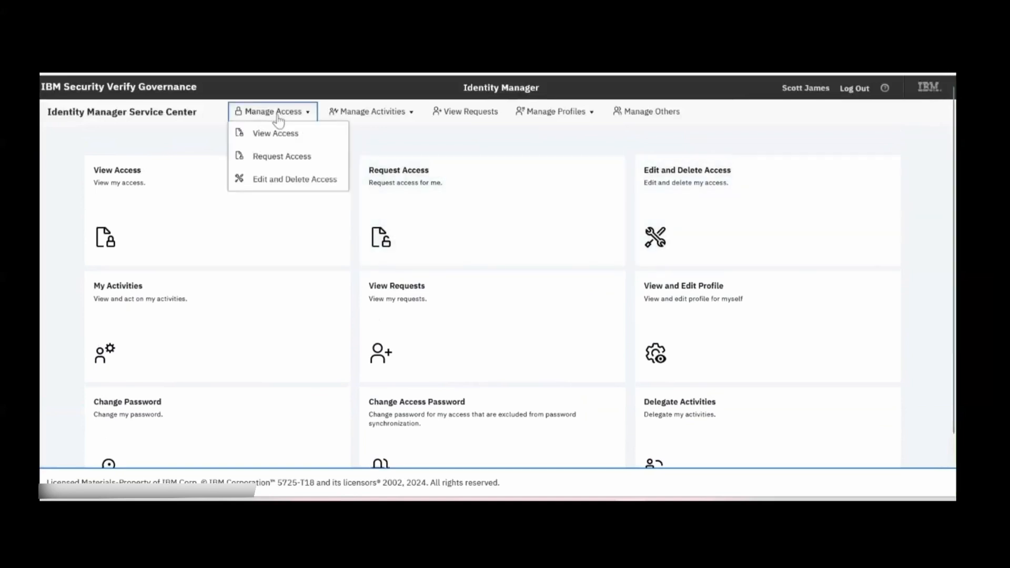
click(333, 113)
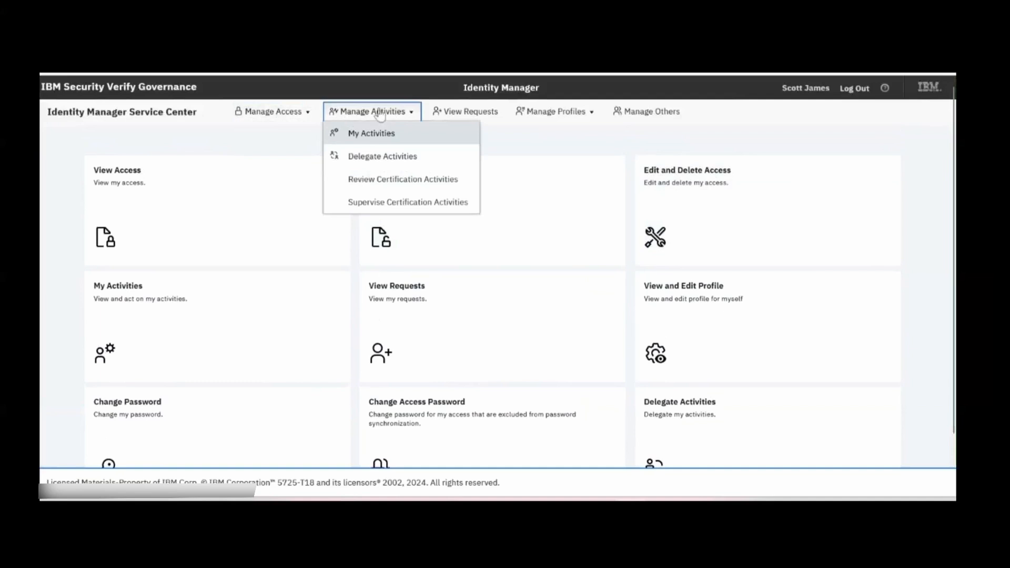
click(552, 113)
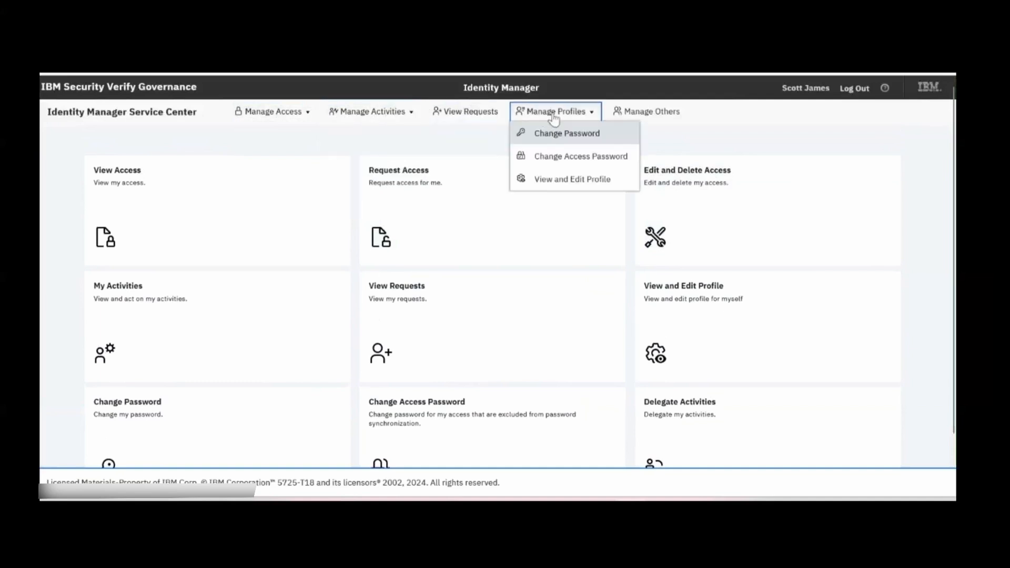
click(625, 117)
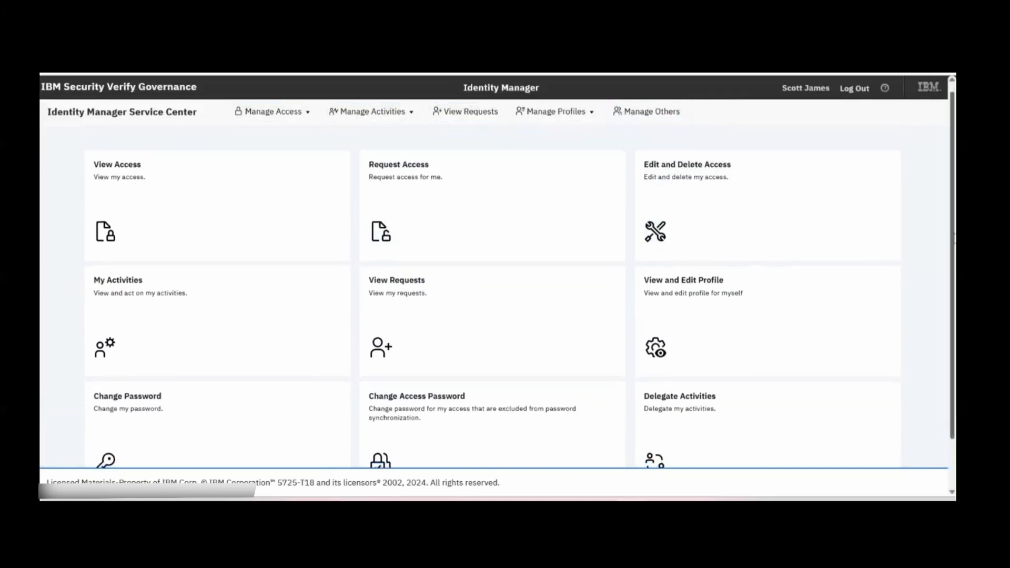
drag(954, 237, 951, 279)
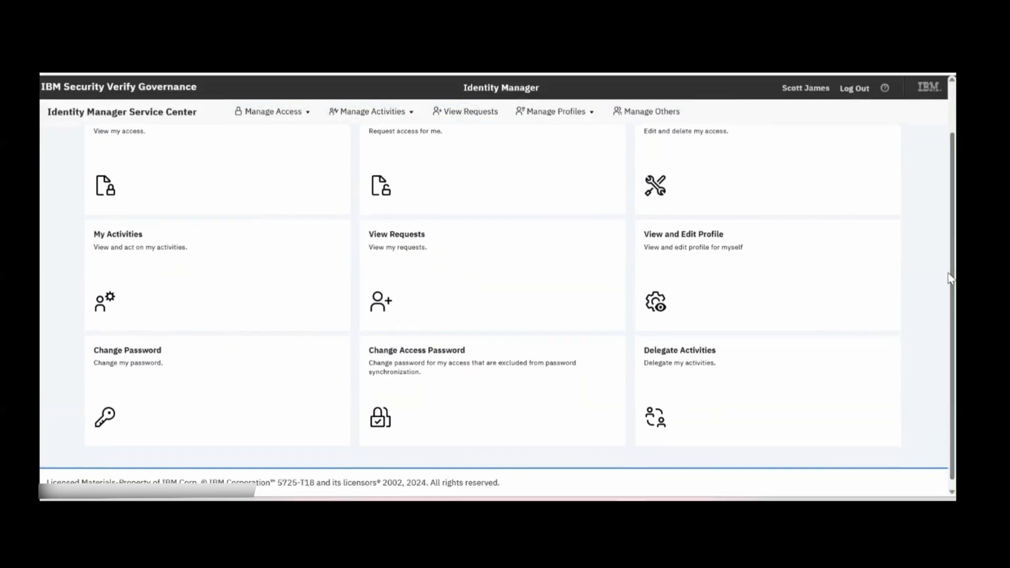
drag(952, 254, 951, 199)
mouse_move(272, 112)
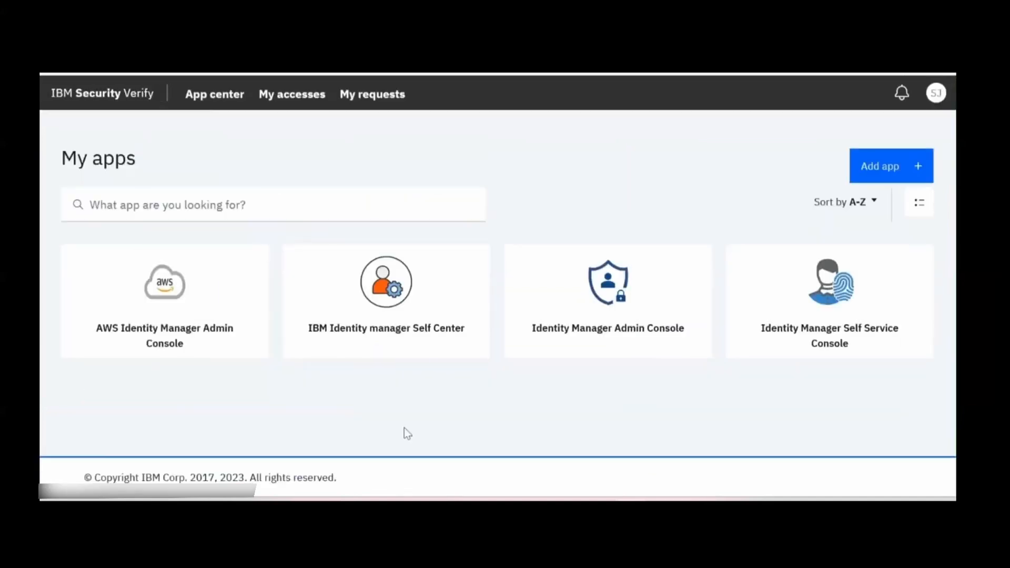
Step: Launch the Identity Manager Admin Console app from the My apps page
mouse_move(584, 330)
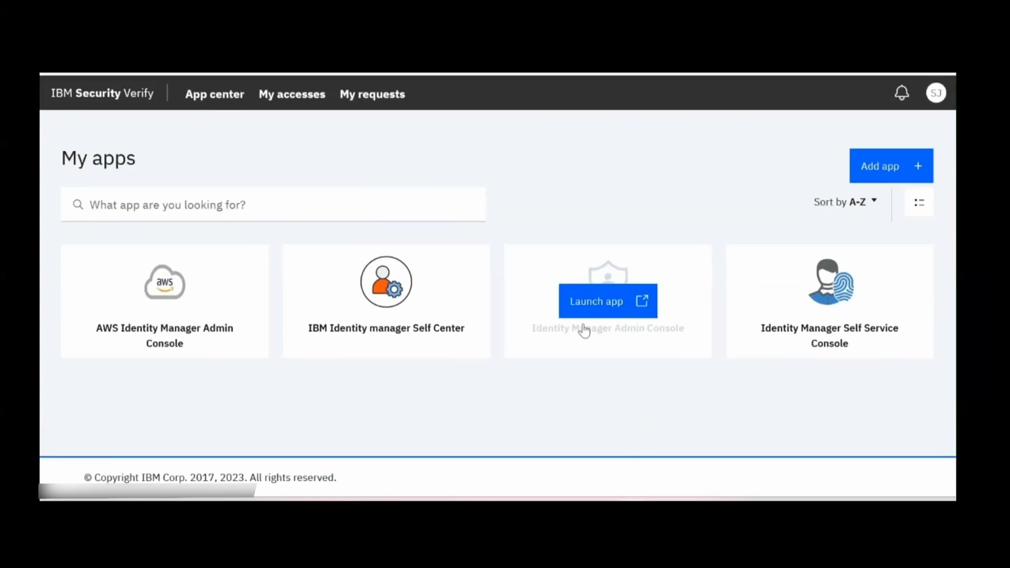
click(595, 307)
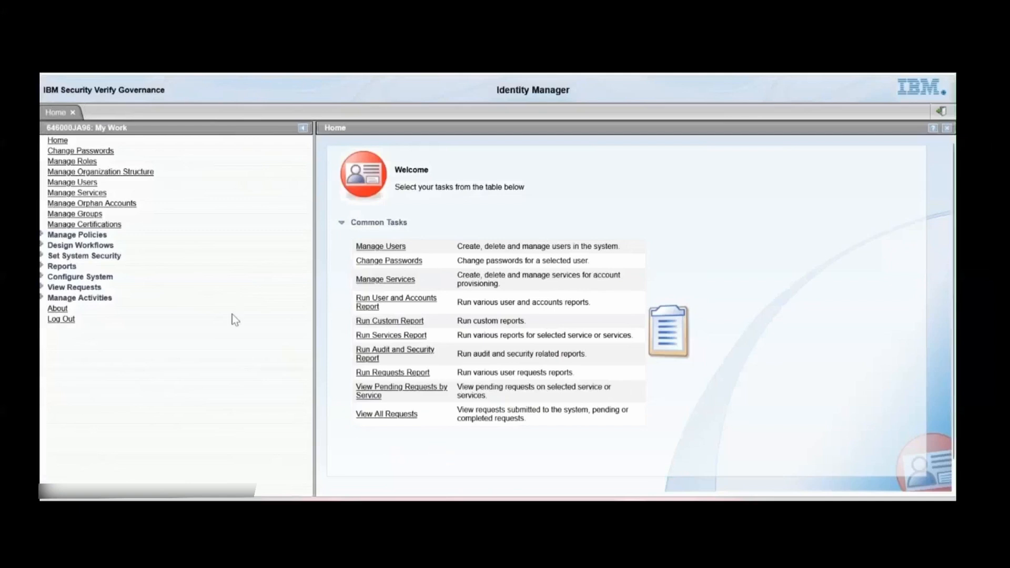
Step: Open Manage Certifications and scroll down to the running and scheduled campaign lists
click(115, 226)
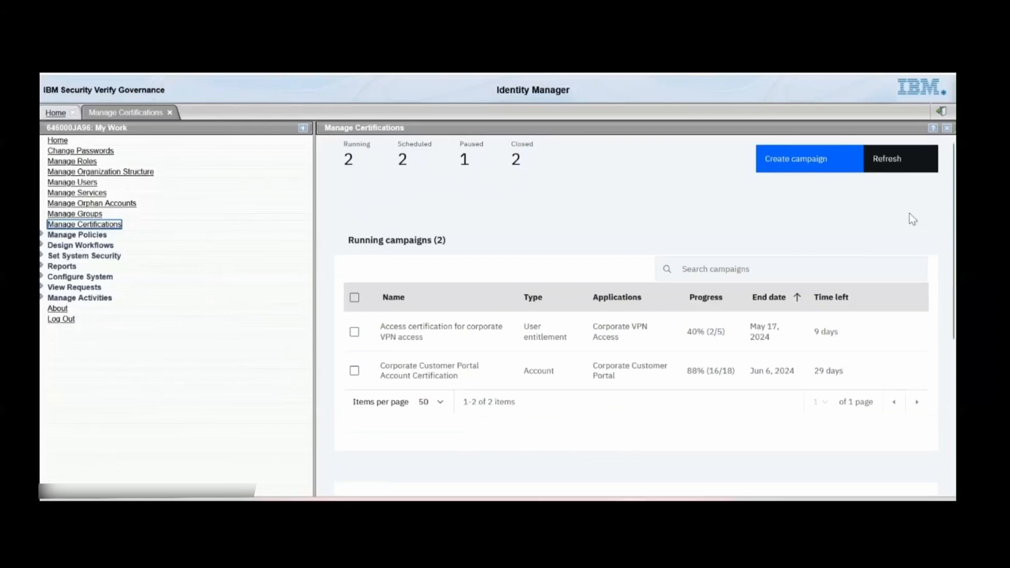
scroll(954, 229, down, 1)
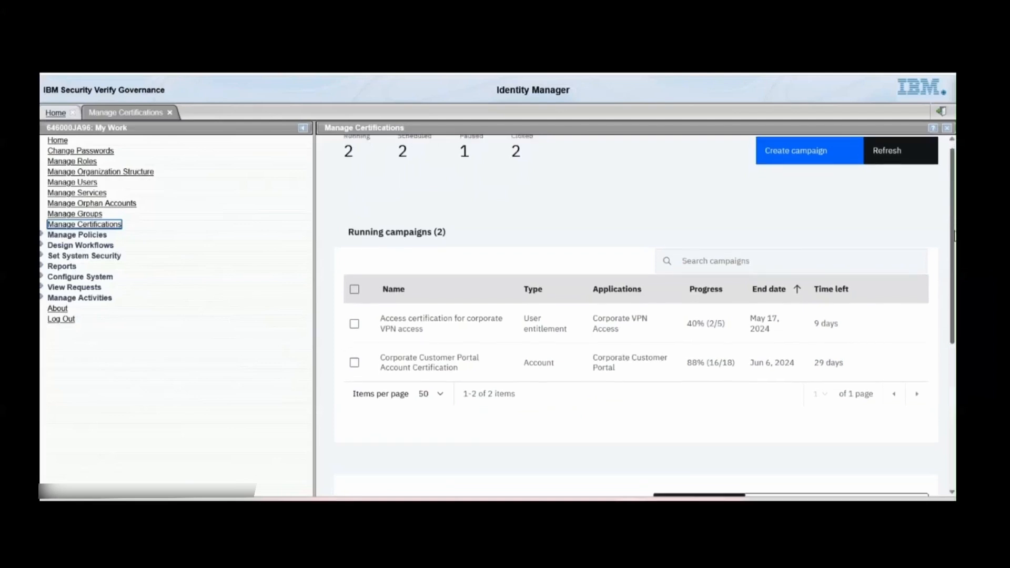
drag(953, 262, 952, 390)
Step: Look through the 1 paused and 2 closed campaigns under Other campaigns
click(798, 288)
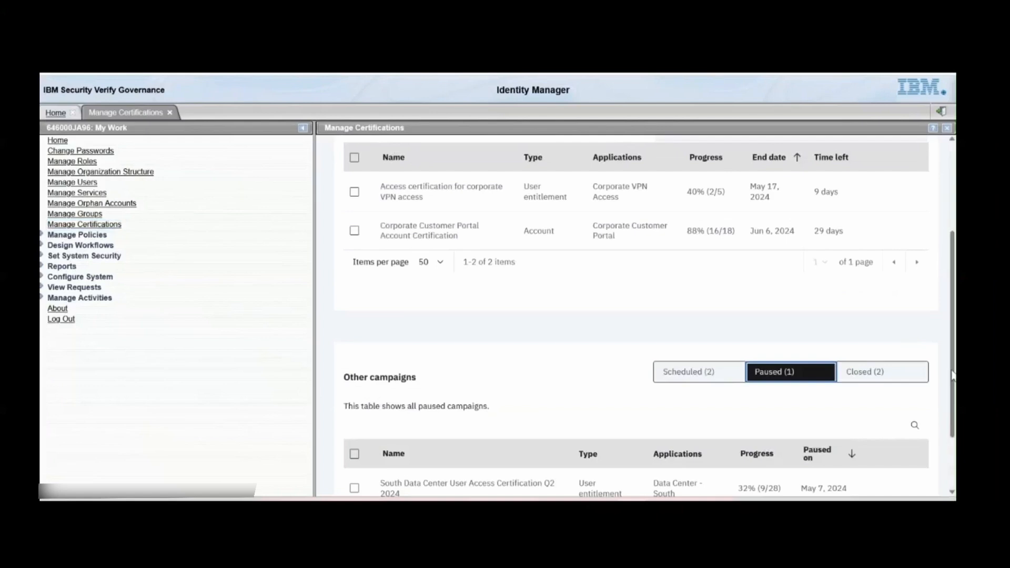
drag(951, 395, 952, 441)
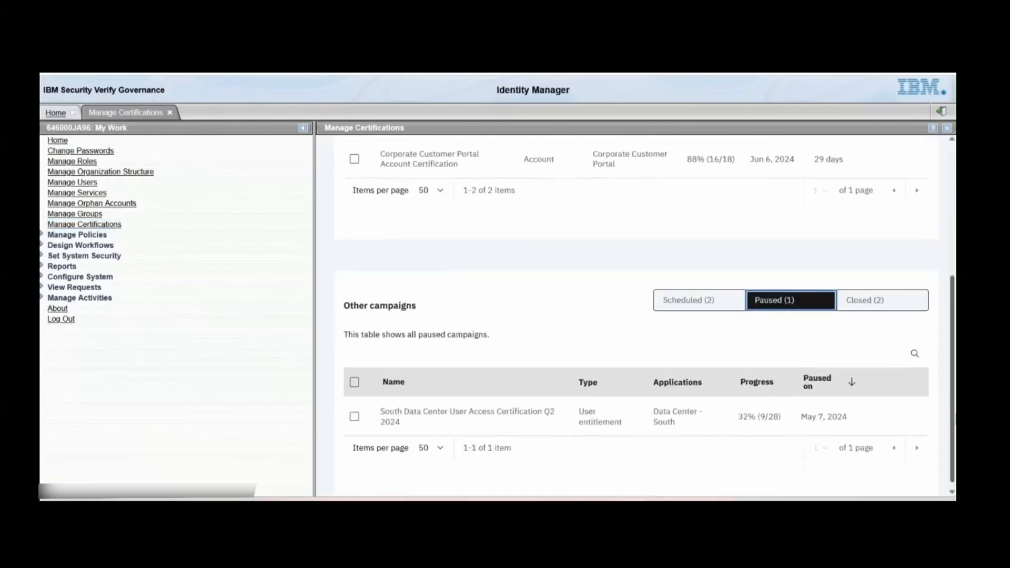
click(901, 309)
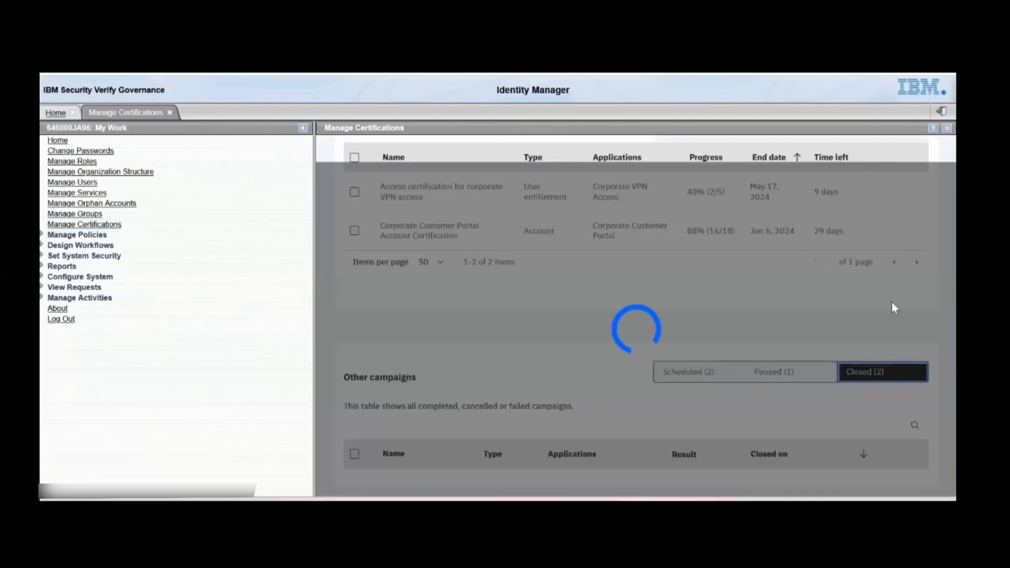
drag(953, 365, 953, 412)
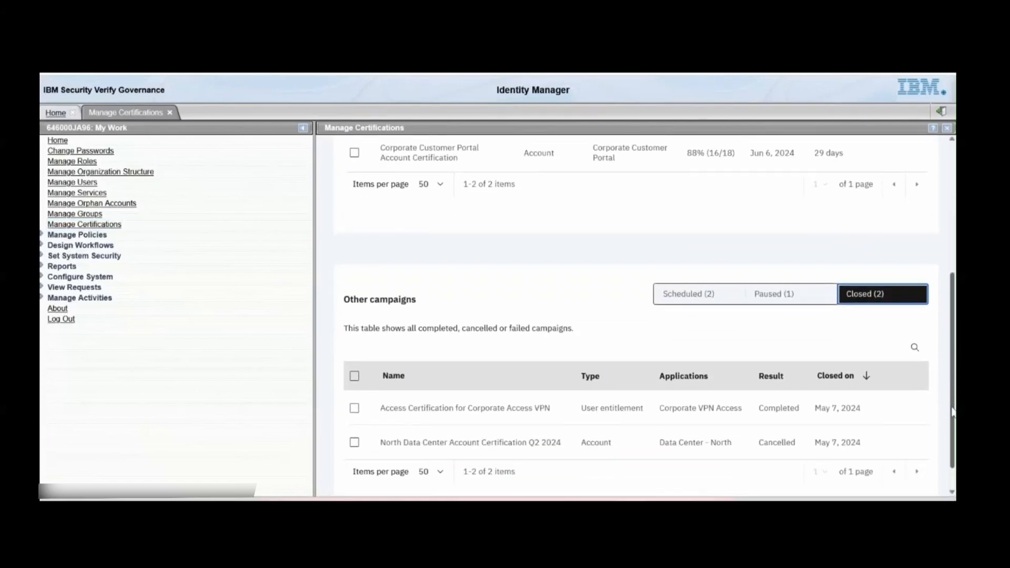
drag(953, 412, 950, 305)
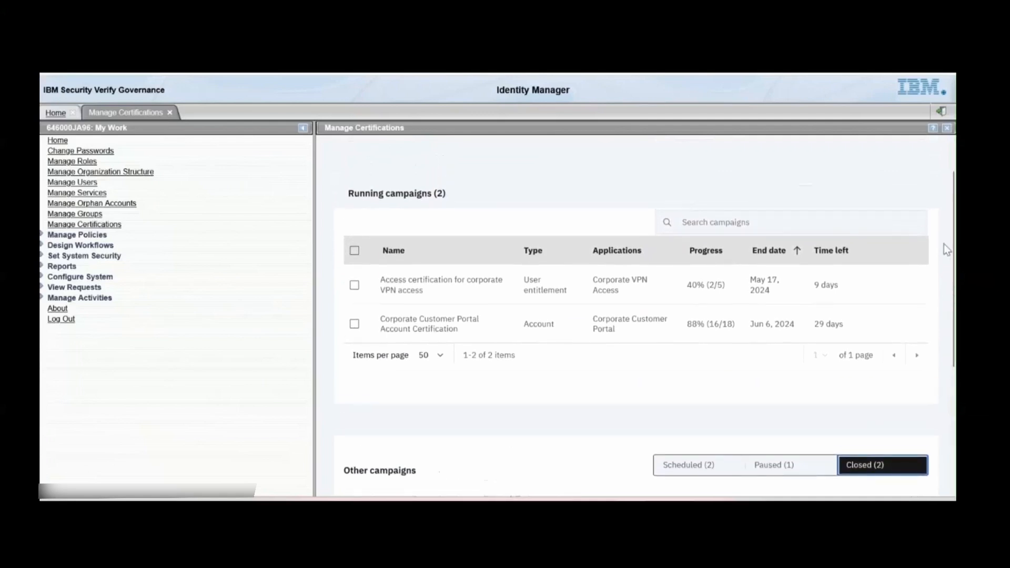
drag(952, 257, 952, 227)
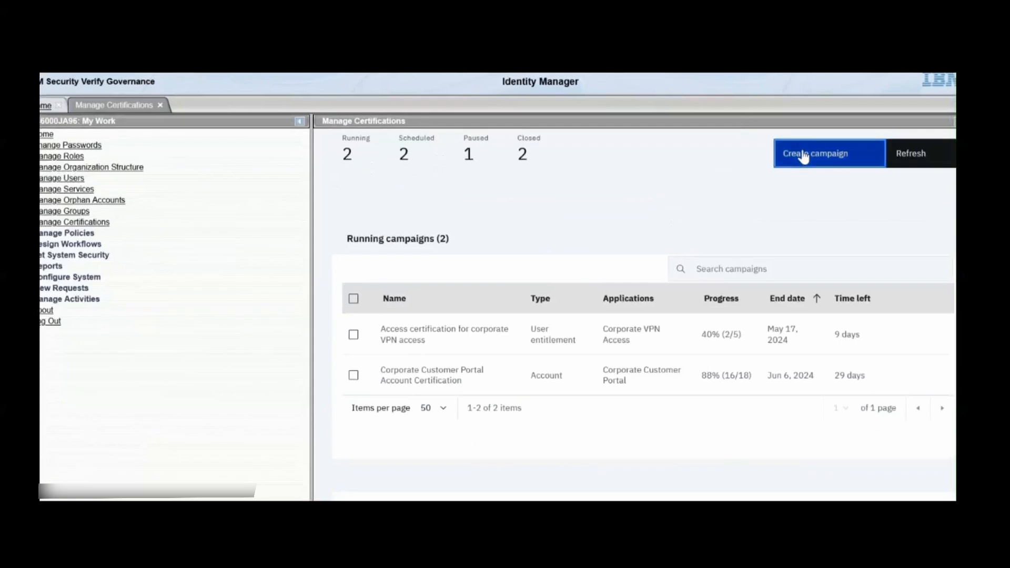
Step: Create a new campaign named 'Certify corporate VPN Accesses', replacing the autofilled name
click(803, 151)
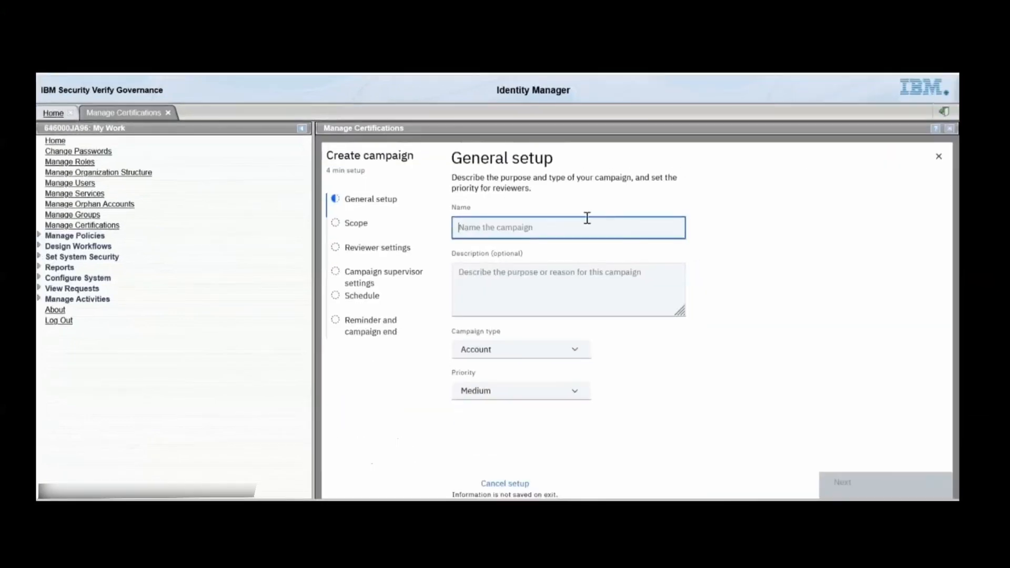
text(Certify Coupons)
key(ctrl+a)
key(BackSpace)
text(Certify)
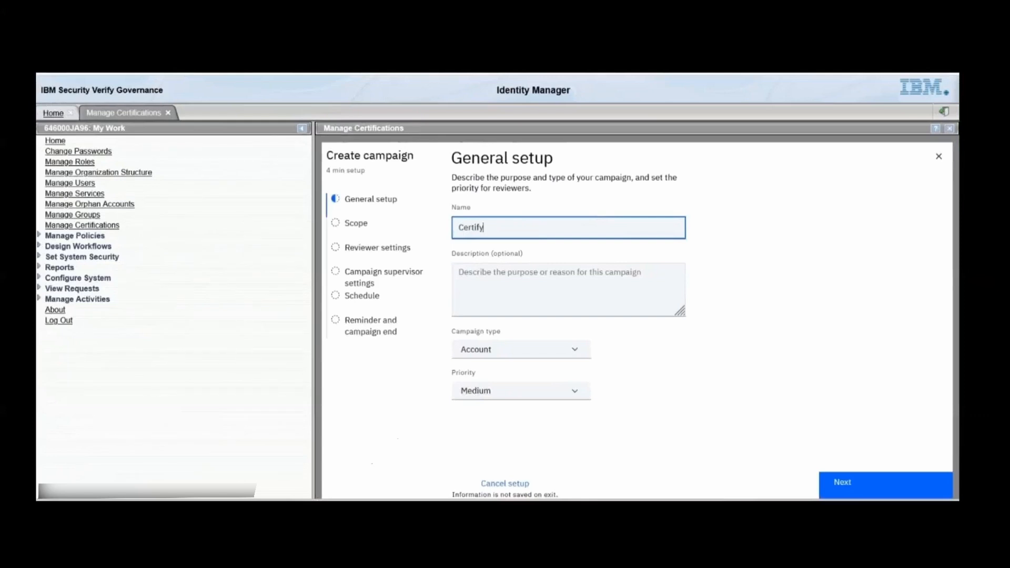
text( corporate VPN Accesses)
Step: Add the campaign description, set type to User entitlement and priority to High
click(579, 305)
text(Notify and Take action on all corporate VPN Accesses)
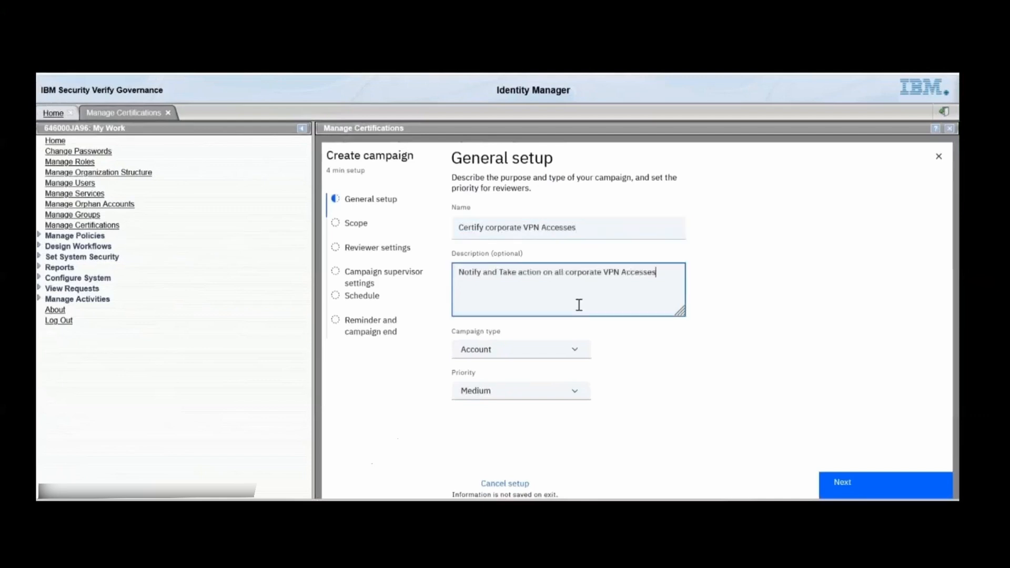
click(573, 355)
click(534, 387)
click(557, 395)
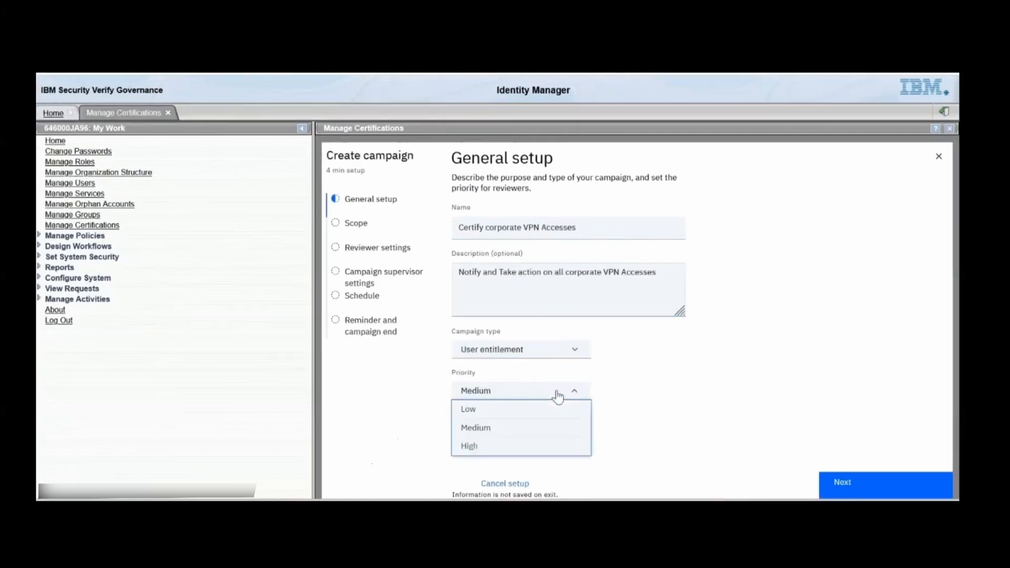
click(515, 447)
click(848, 487)
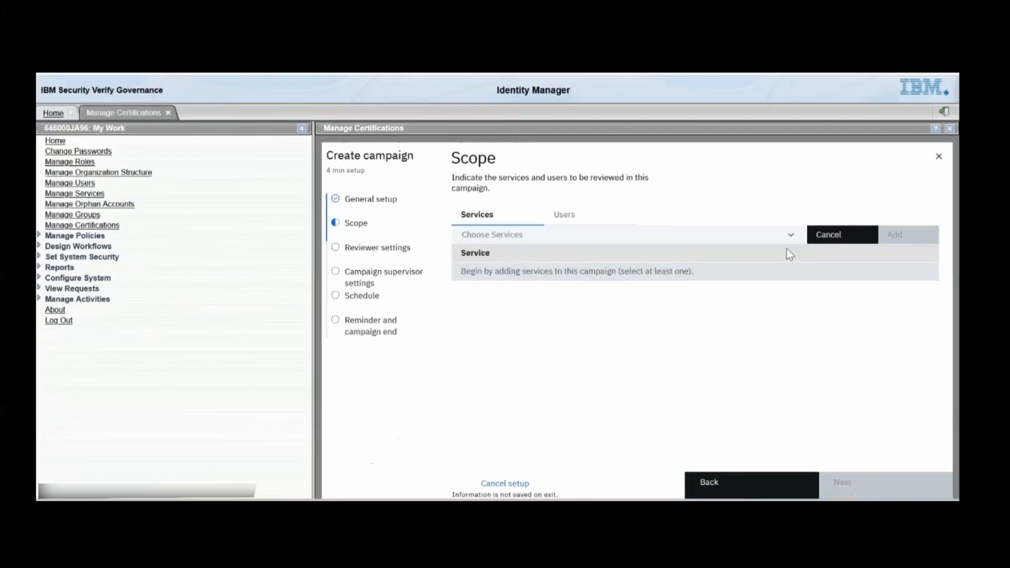
Step: Scope the campaign to the Corporate VPN Access service, keeping all users included
click(791, 236)
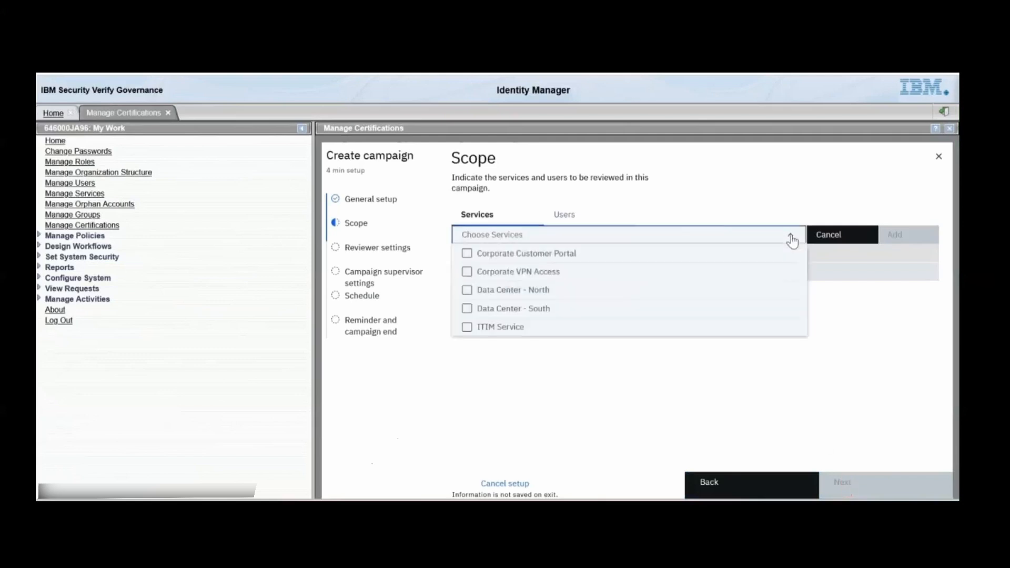
click(468, 272)
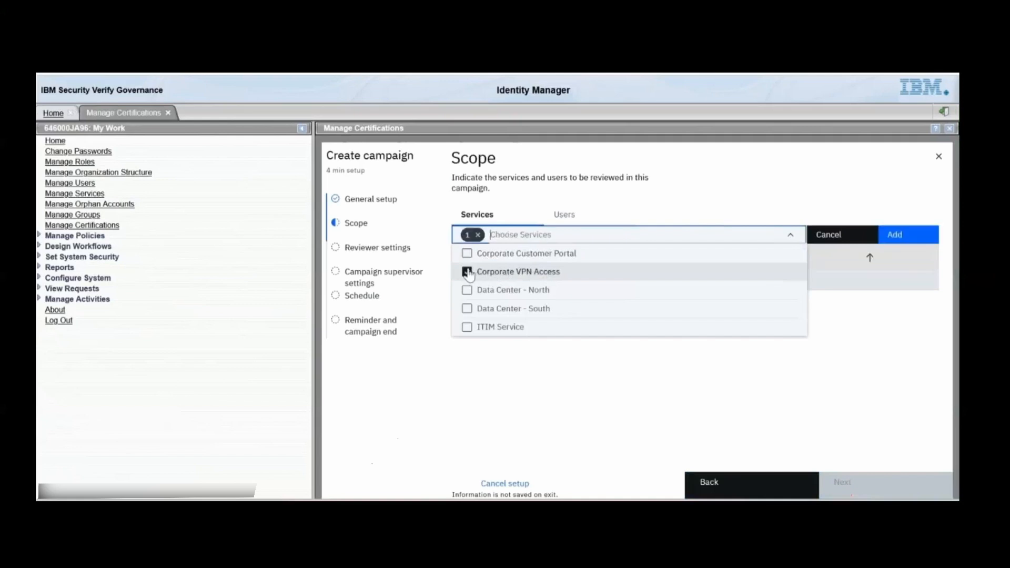
click(892, 236)
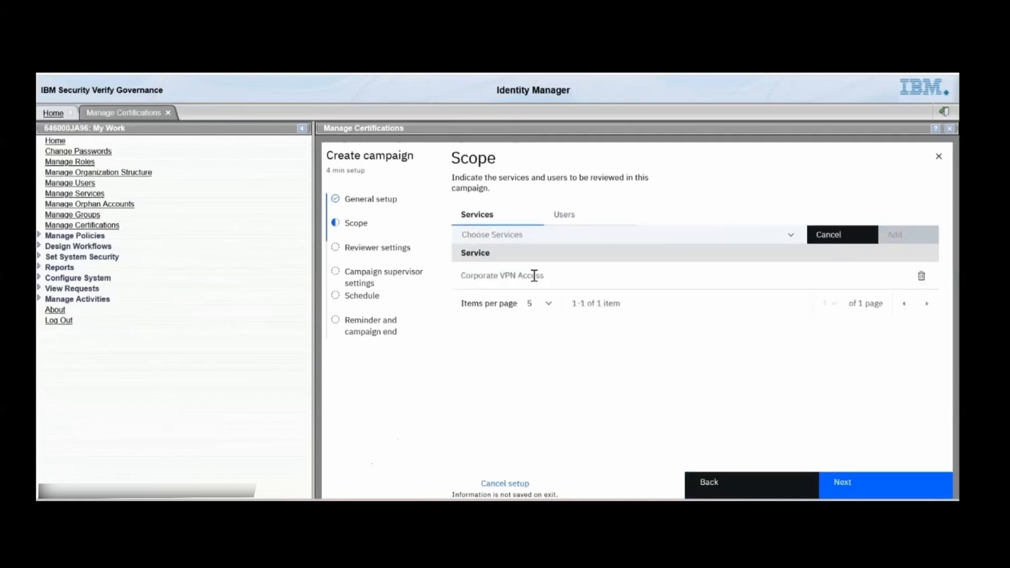
click(577, 223)
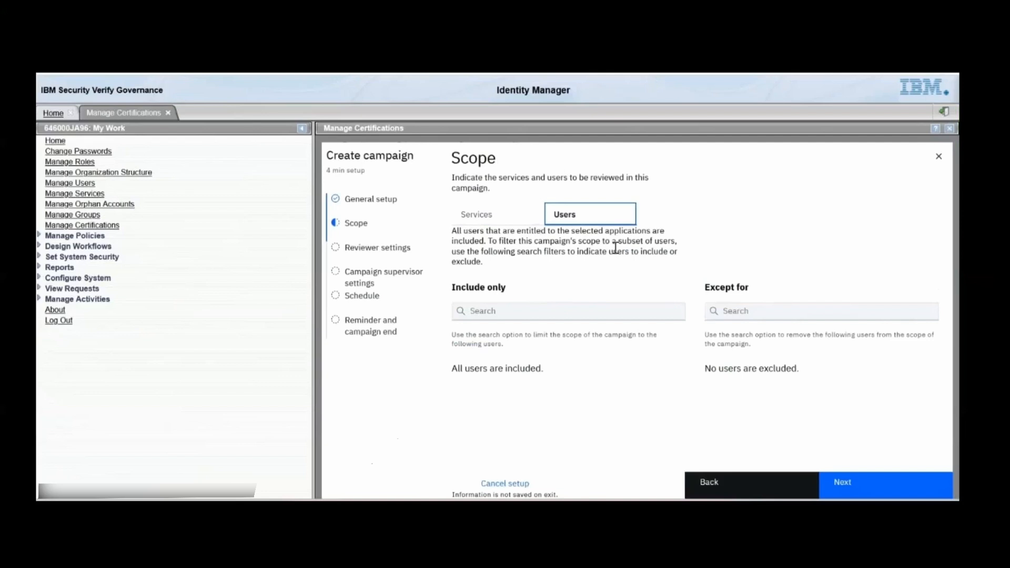
click(852, 488)
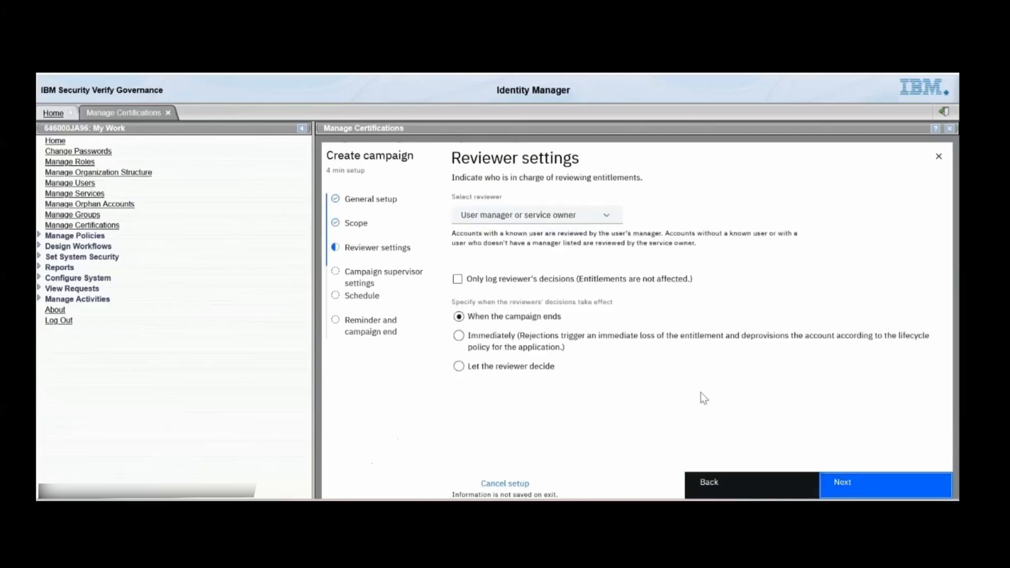
Step: Choose Specify reviewer and assign one particular person as the campaign's reviewer
click(608, 218)
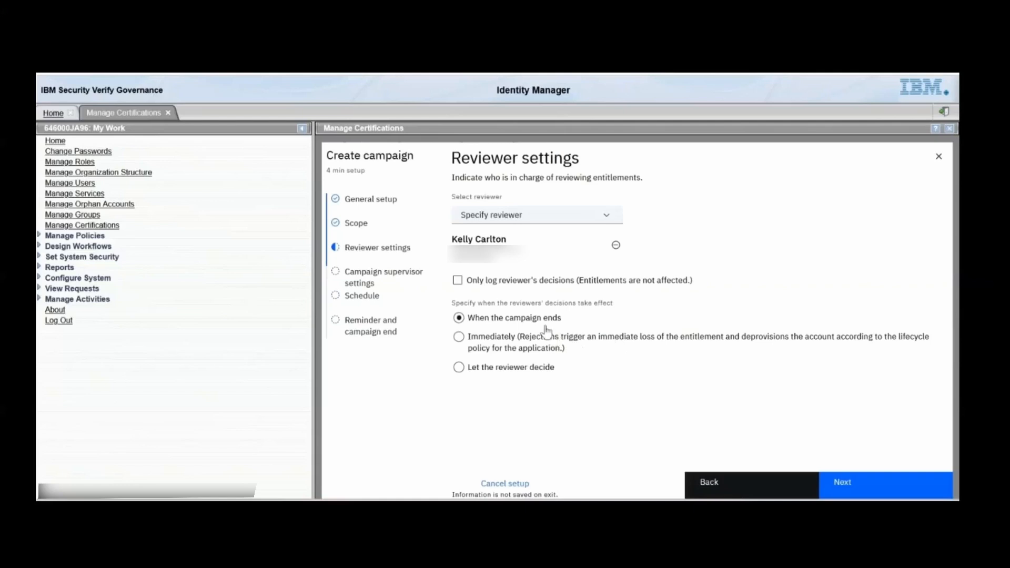
click(846, 490)
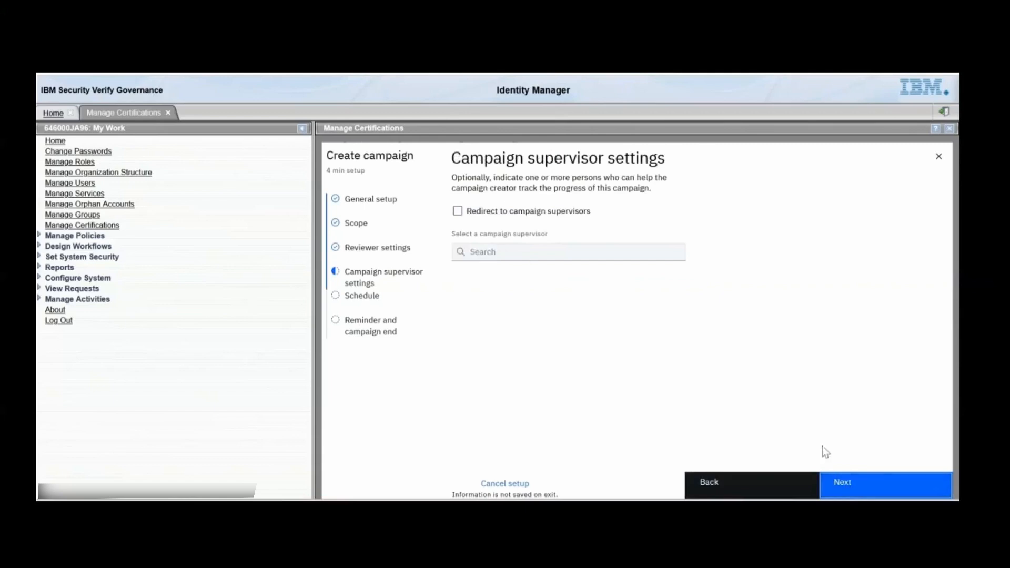
Step: Enable Redirect to campaign supervisors and add a supervisor found by name search
click(522, 214)
click(505, 252)
text(jaco)
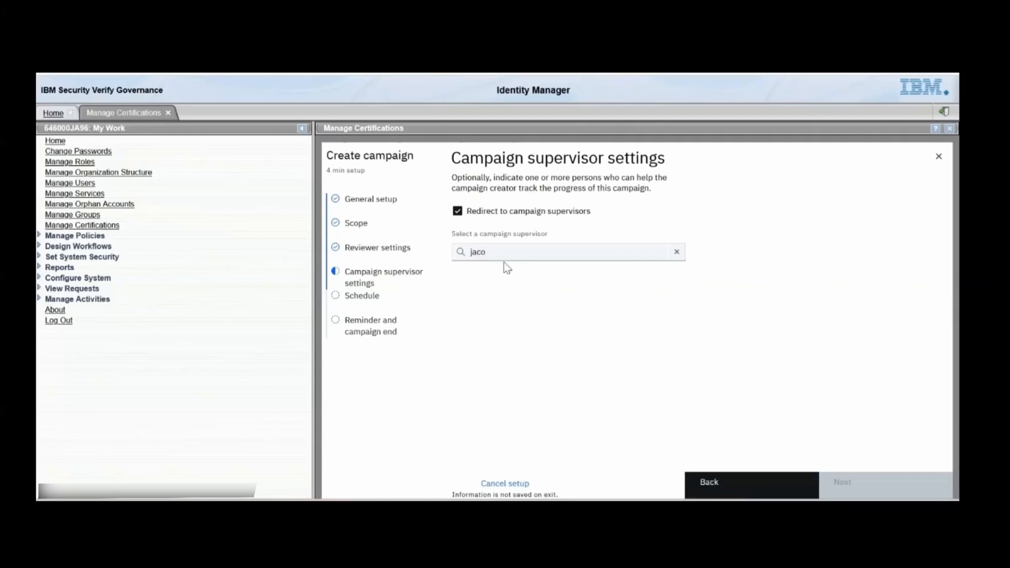
click(515, 254)
click(507, 300)
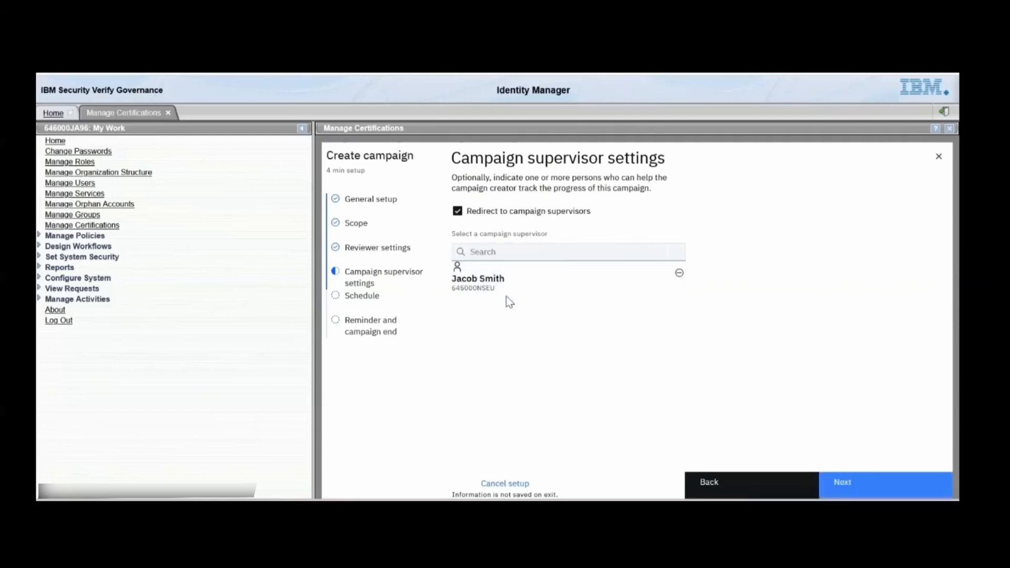
click(855, 495)
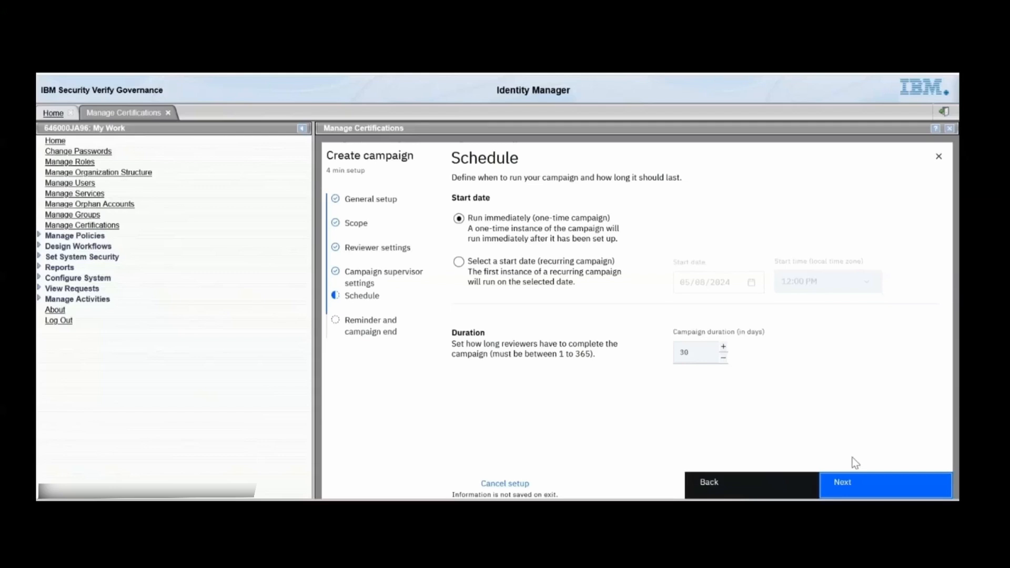
Step: Keep the 30-day immediate schedule and turn on reviewer reminders at 10 days
click(859, 490)
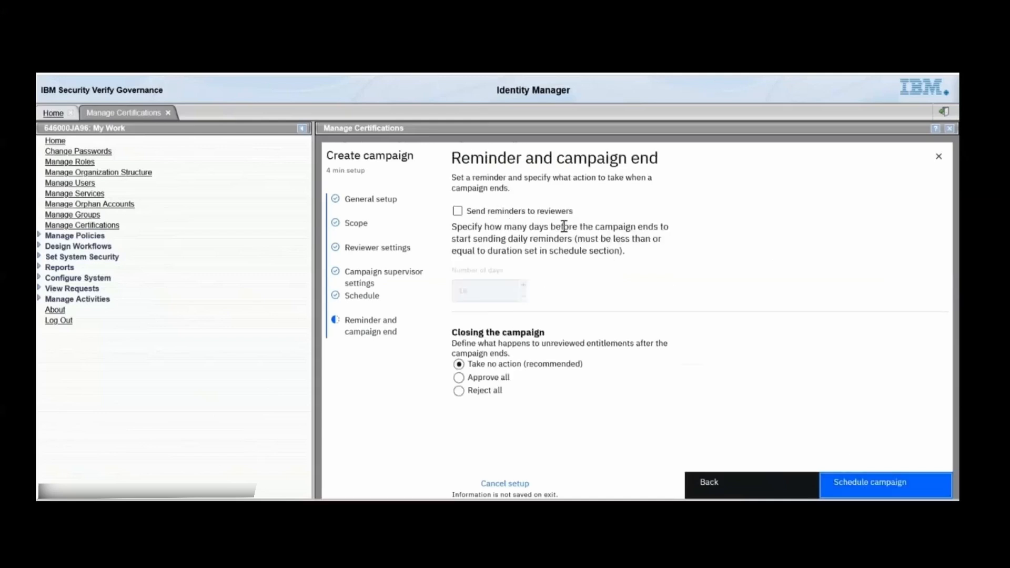
click(524, 217)
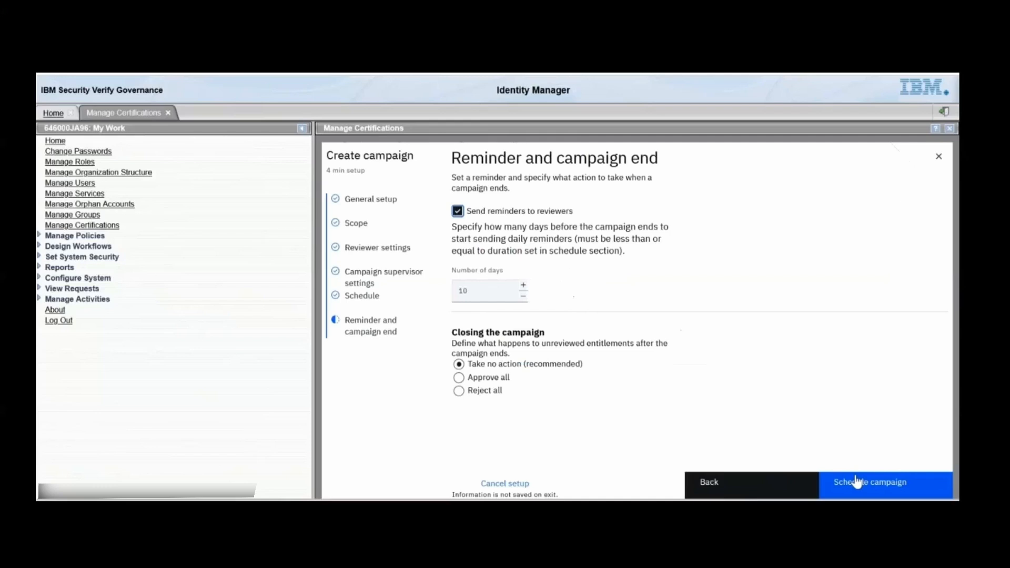
Step: Schedule the campaign, then open its details to see 0/5 reviews complete
click(848, 487)
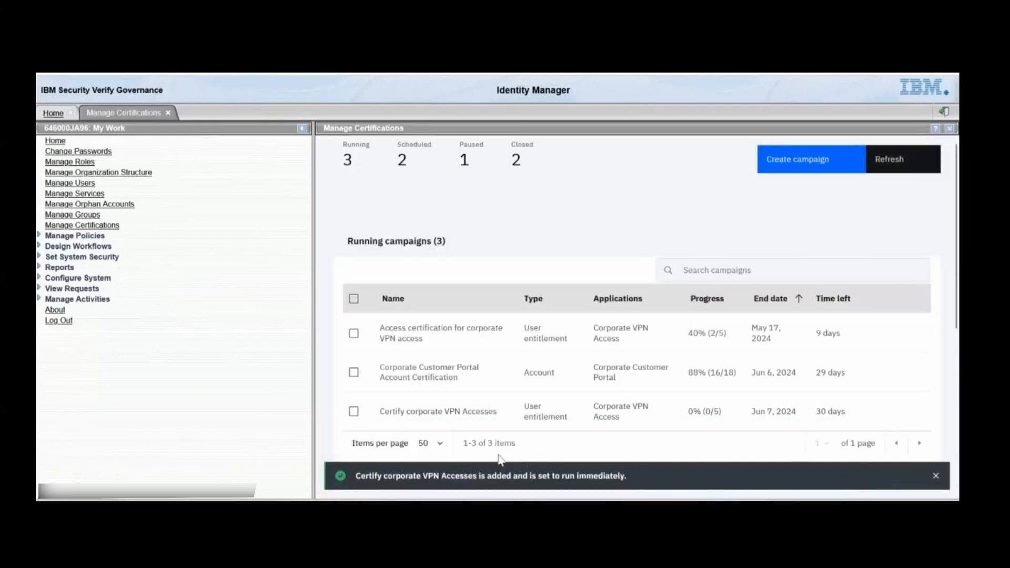
click(442, 424)
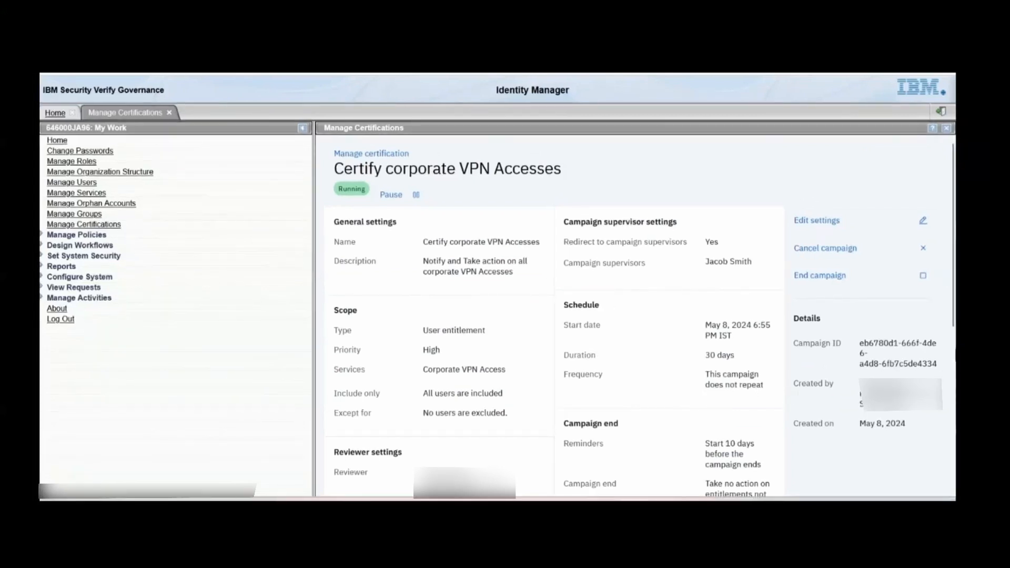
scroll(953, 322, down, 1)
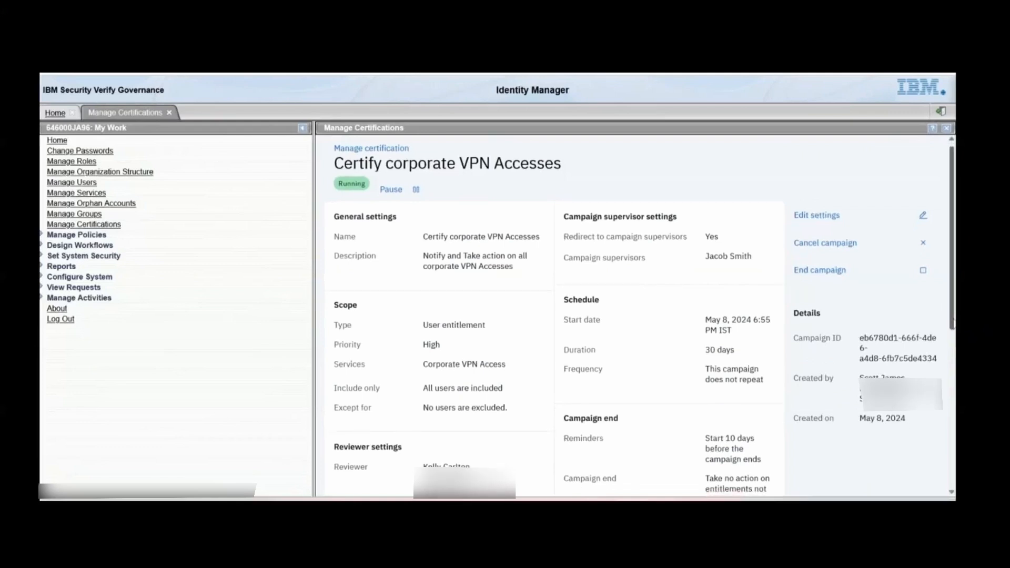
drag(953, 322, 935, 484)
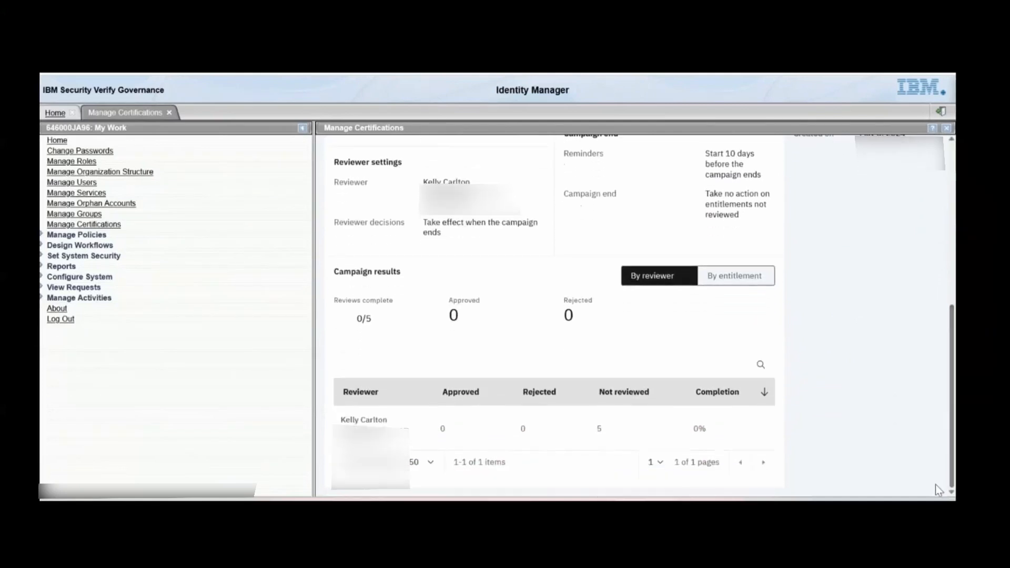
Step: Show the five pending results by entitlement, then return to the Manage certification list
click(735, 283)
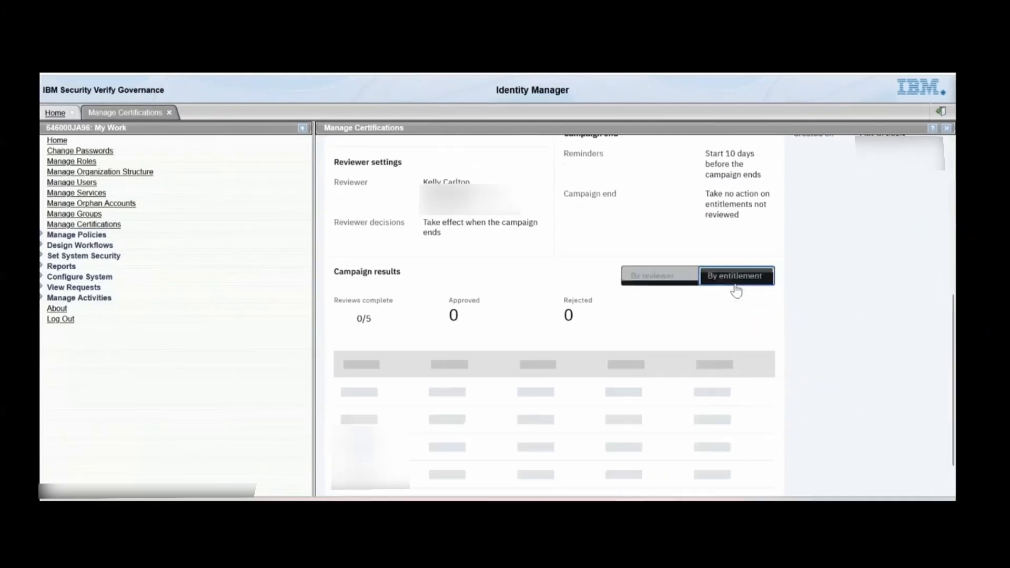
drag(954, 337, 954, 416)
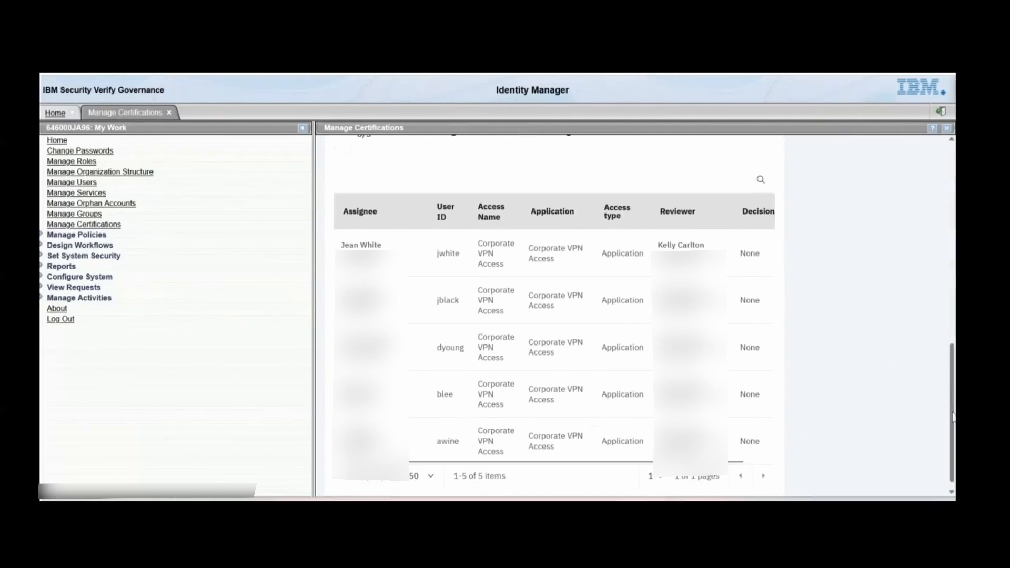
drag(953, 415, 935, 281)
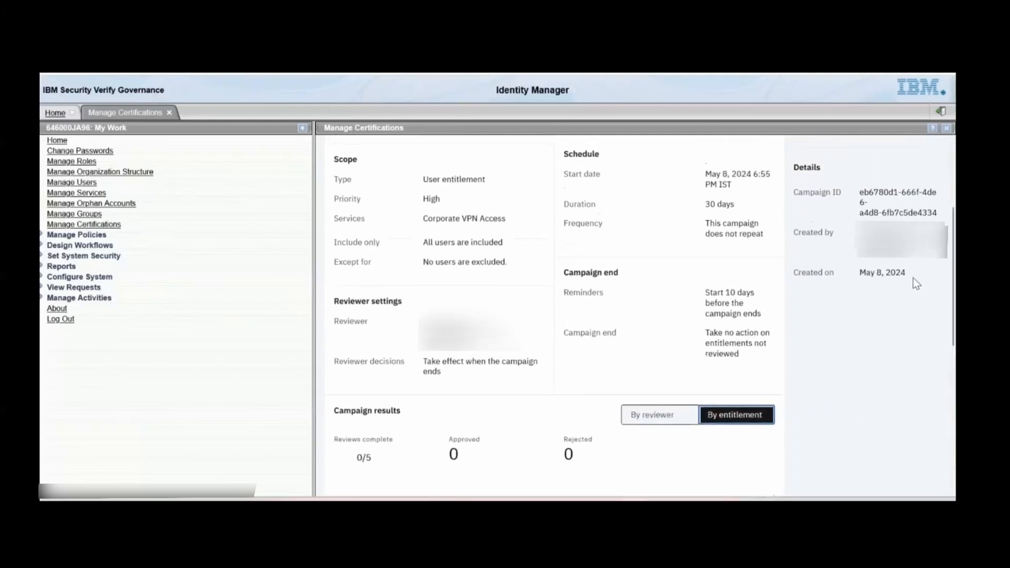
drag(951, 264, 950, 199)
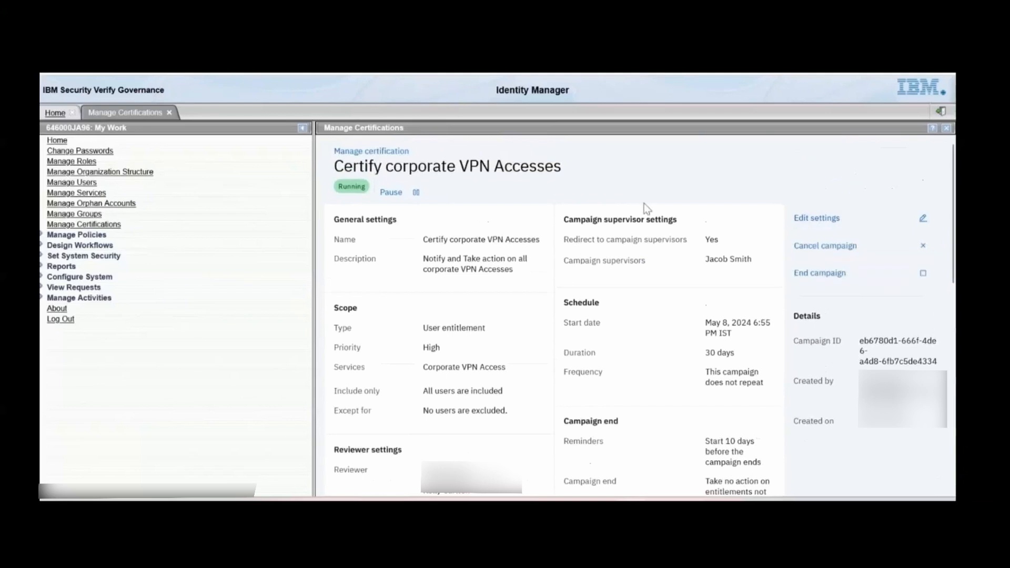
click(376, 151)
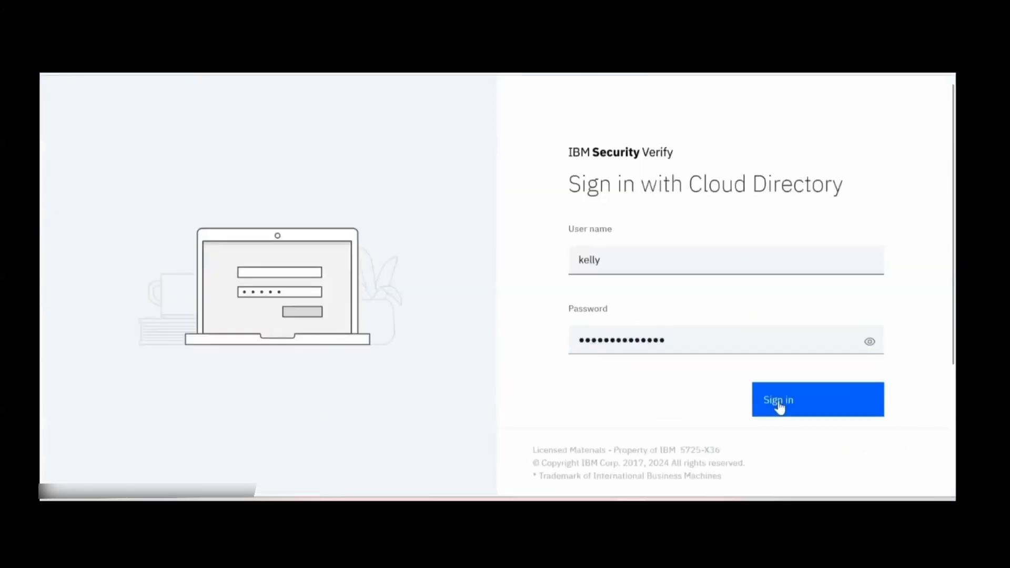
Step: Sign in as the reviewer, launch Self Service Console, and verify with the authenticator code
click(778, 406)
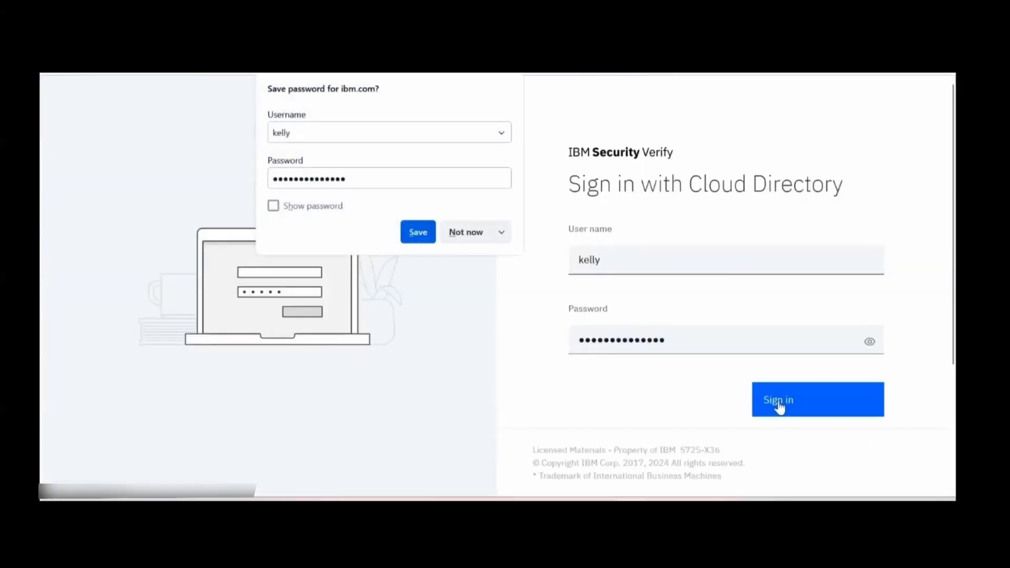
click(473, 240)
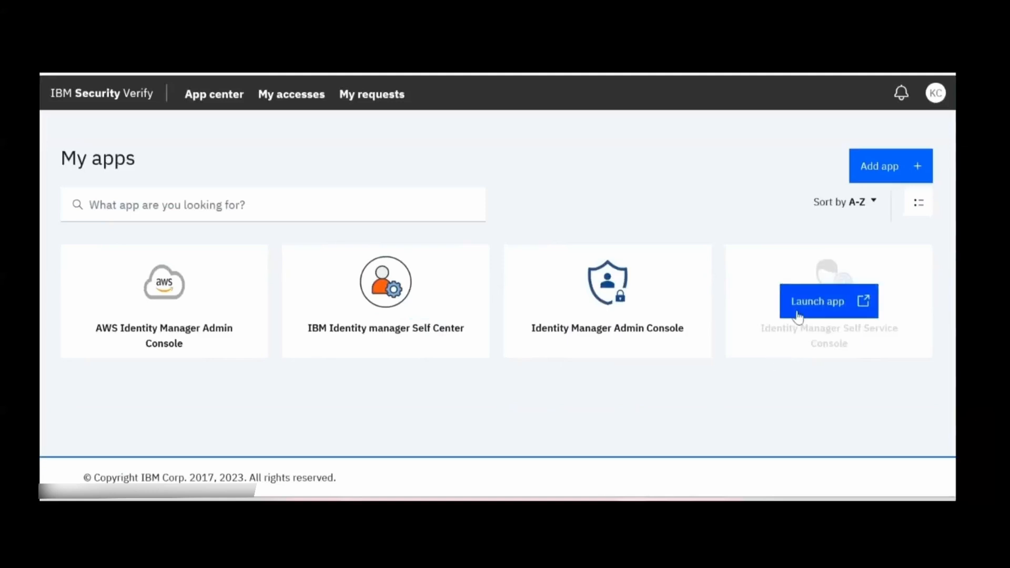
click(799, 313)
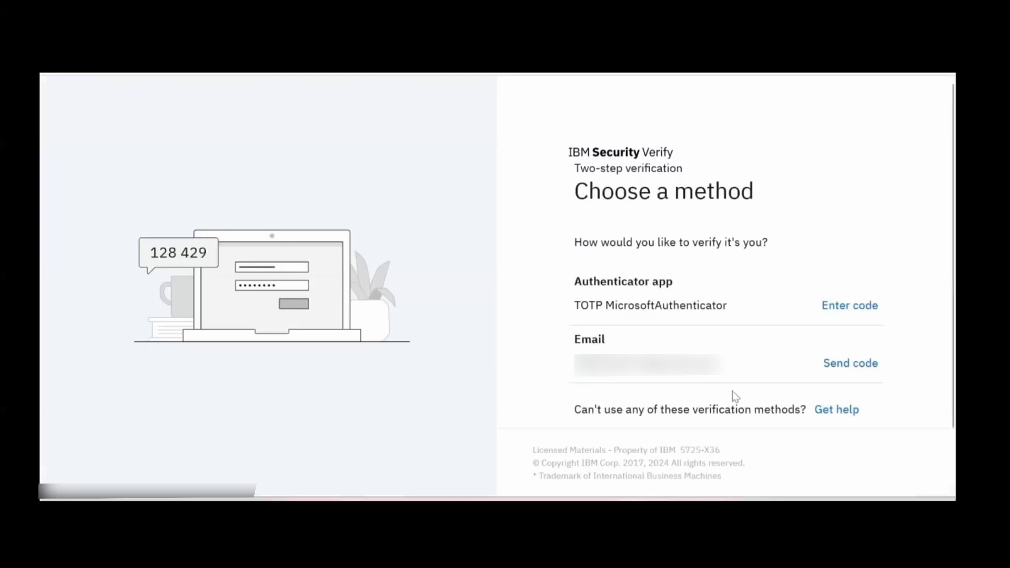
click(843, 313)
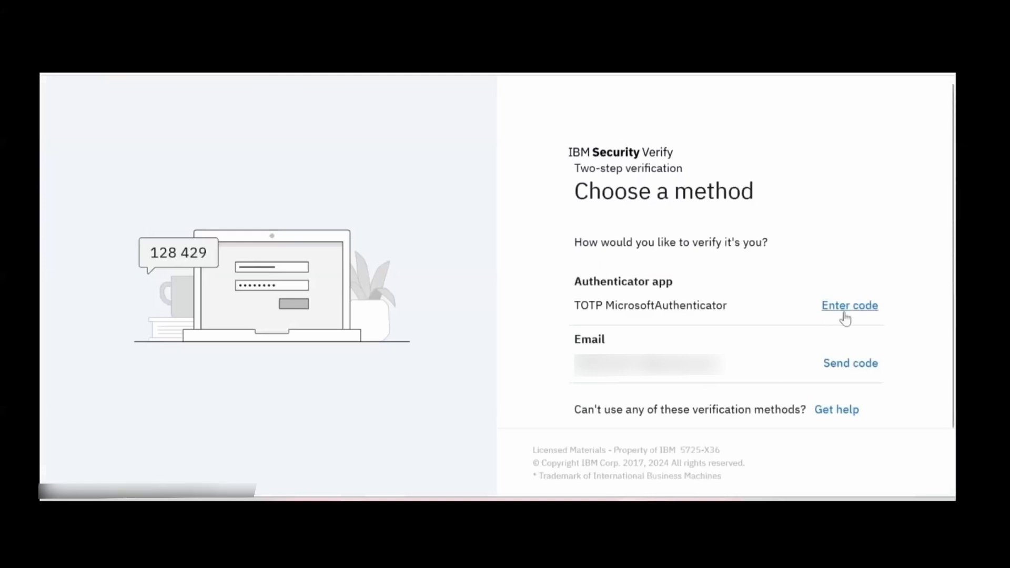
key(ctrl+v)
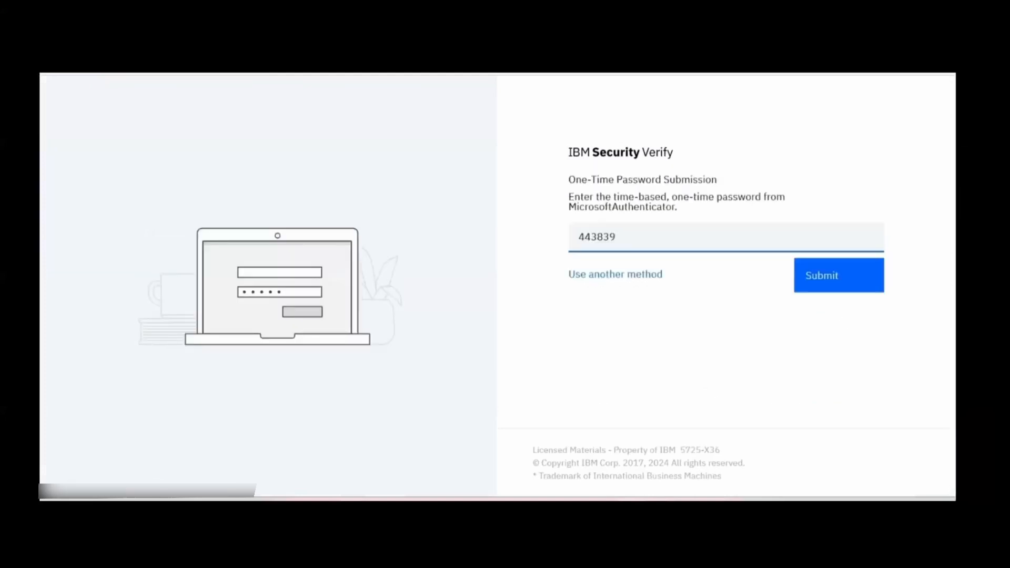
click(839, 289)
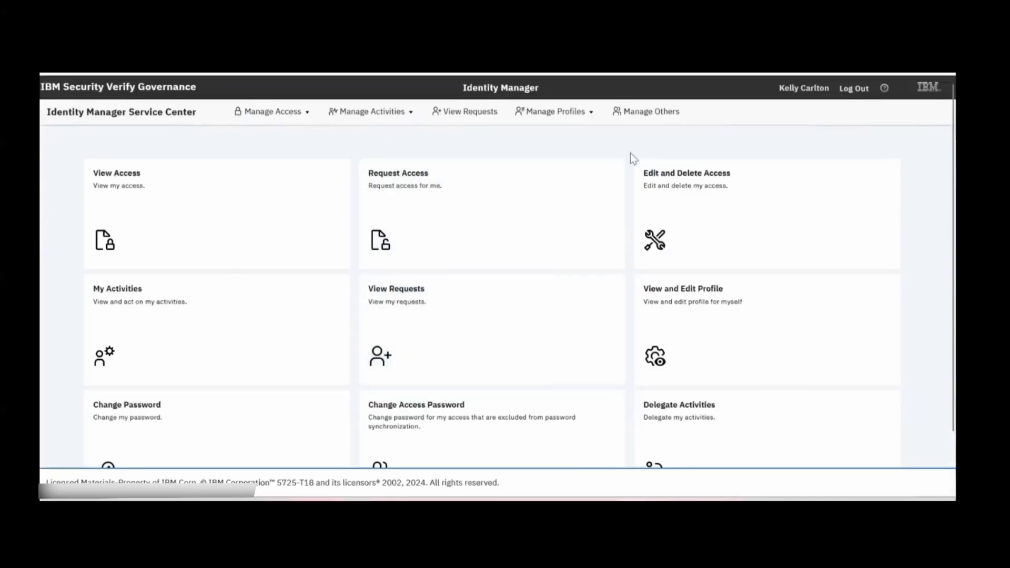
Step: Go to Review Certification Activities and open Certify corporate VPN Accesses, showing 5 entitlements to review
click(405, 111)
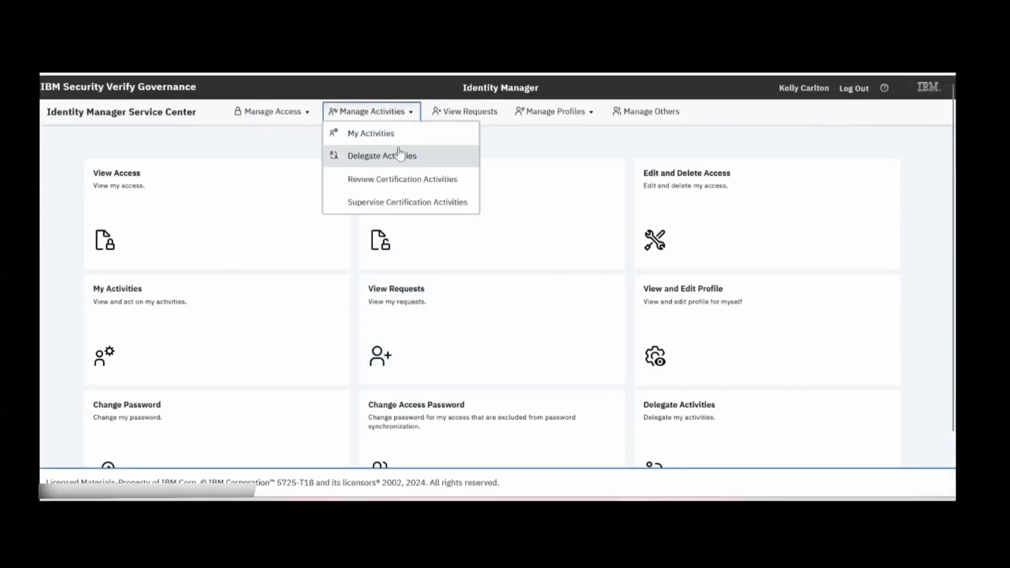
click(395, 182)
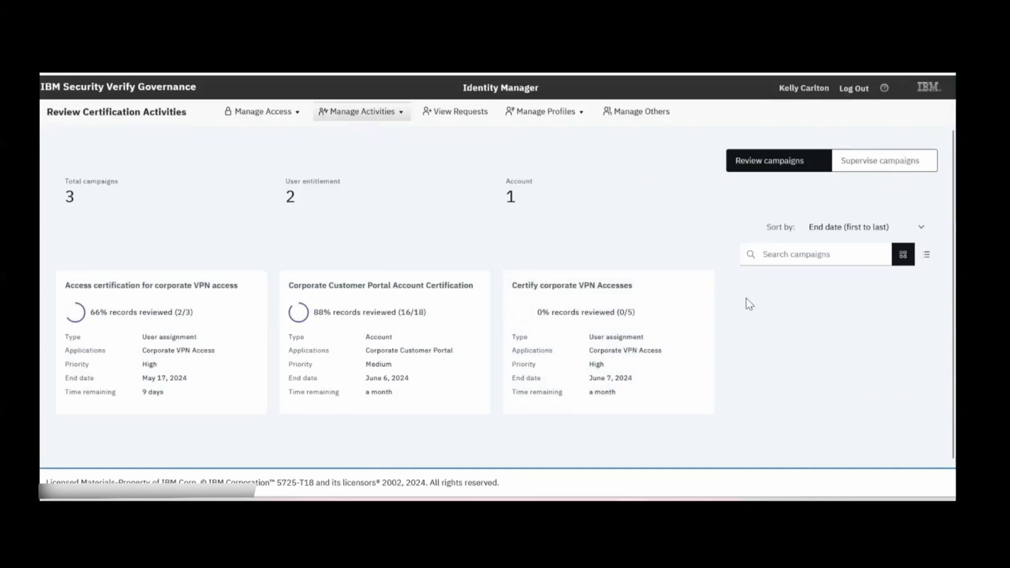
click(814, 254)
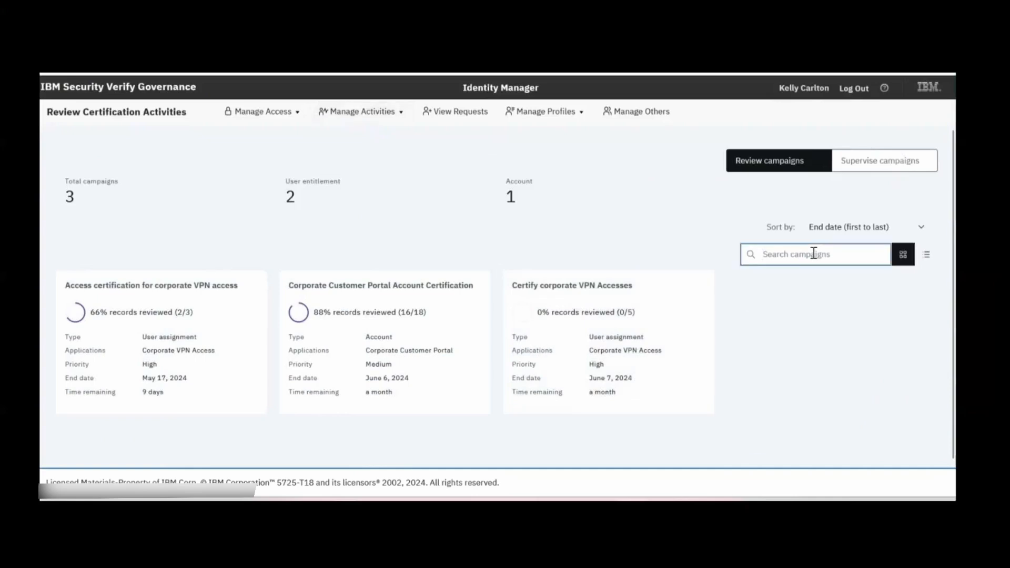
click(882, 235)
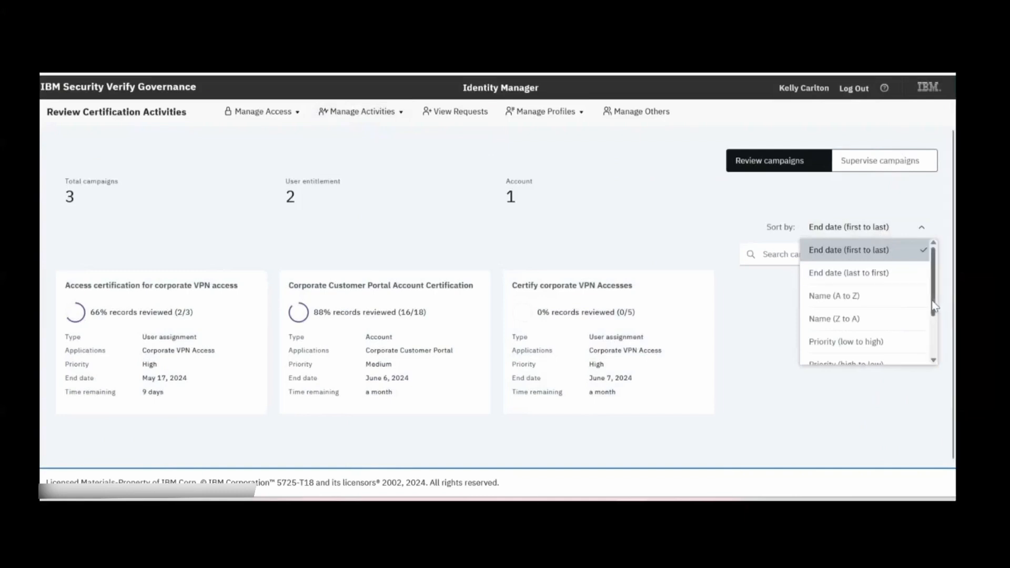
drag(936, 300, 934, 348)
click(789, 459)
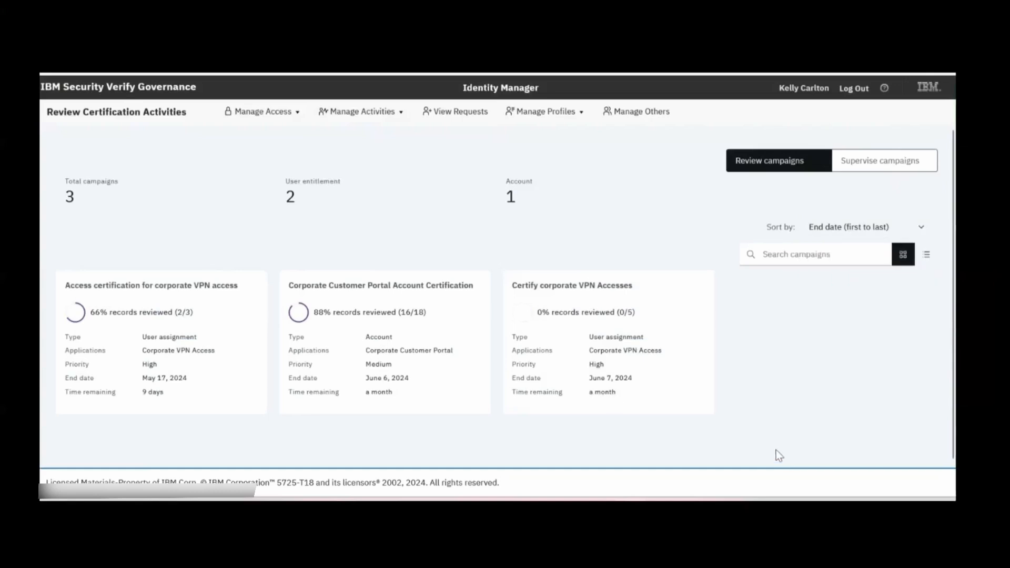
click(551, 368)
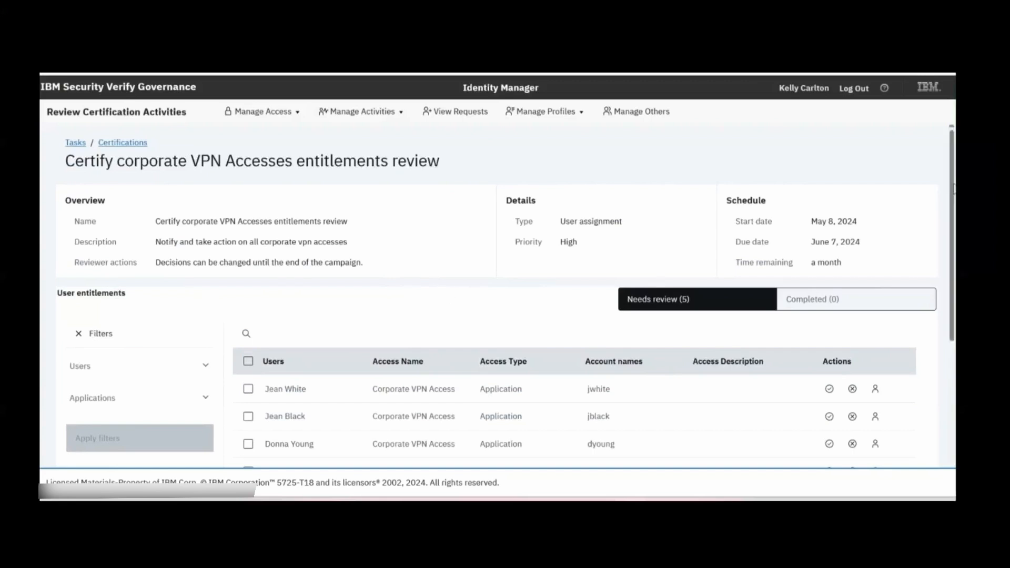
drag(953, 192, 953, 249)
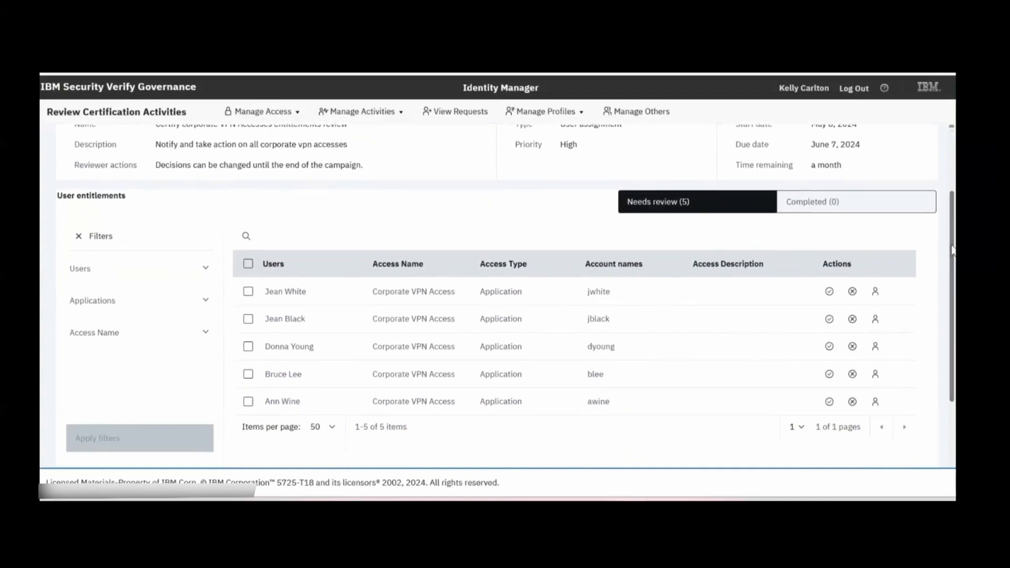
click(192, 271)
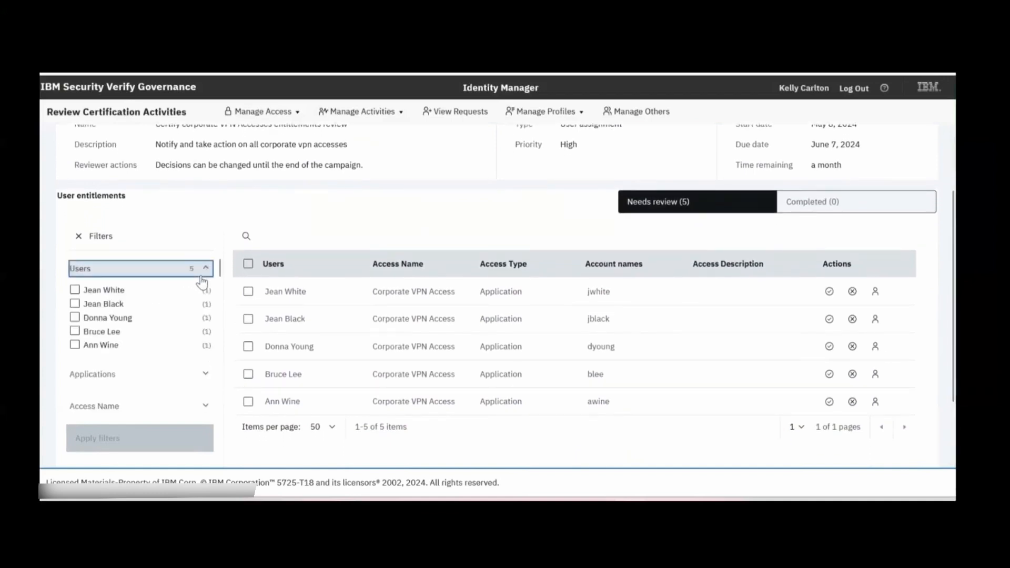
click(202, 274)
click(205, 300)
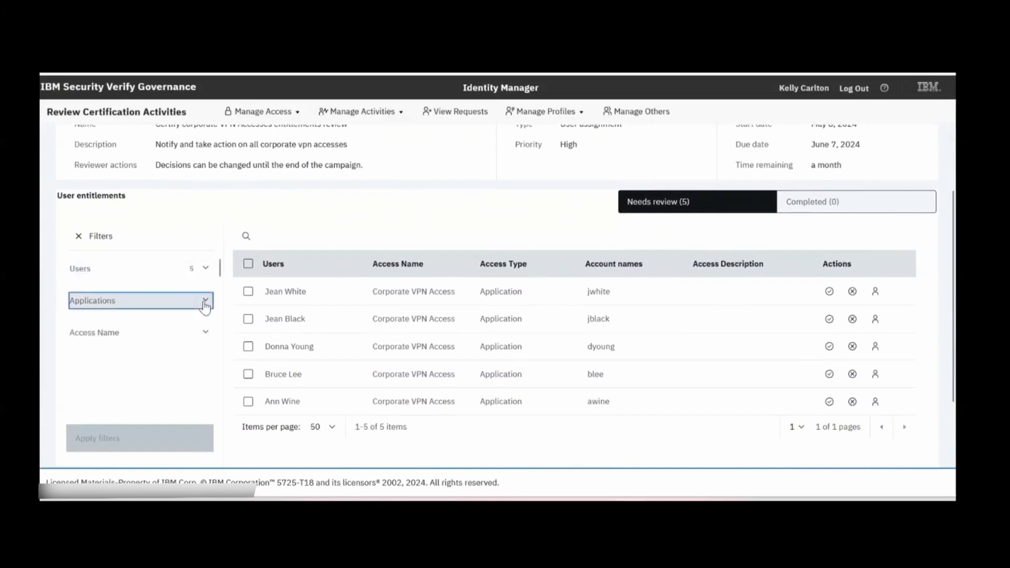
click(205, 304)
click(204, 334)
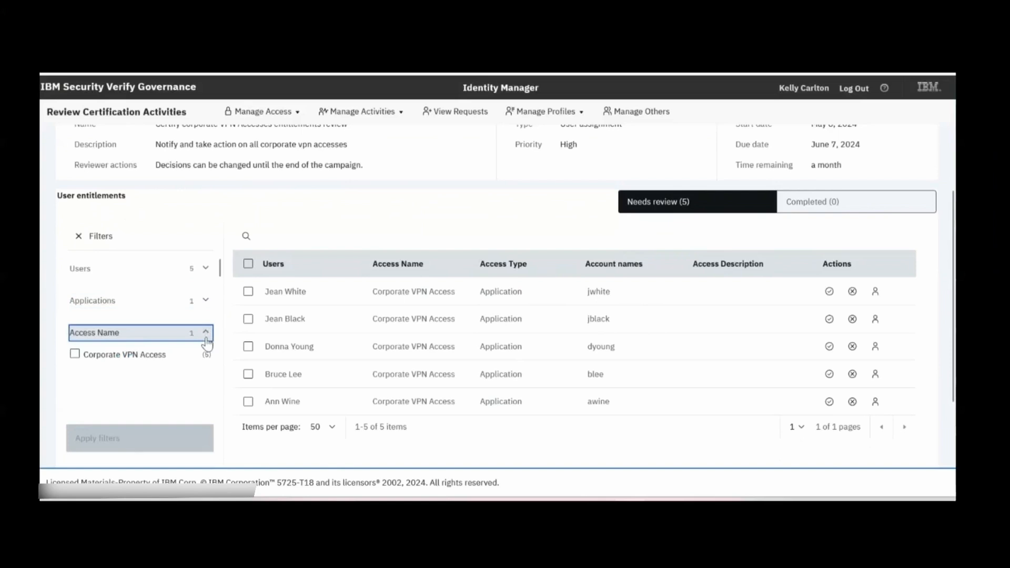
click(205, 333)
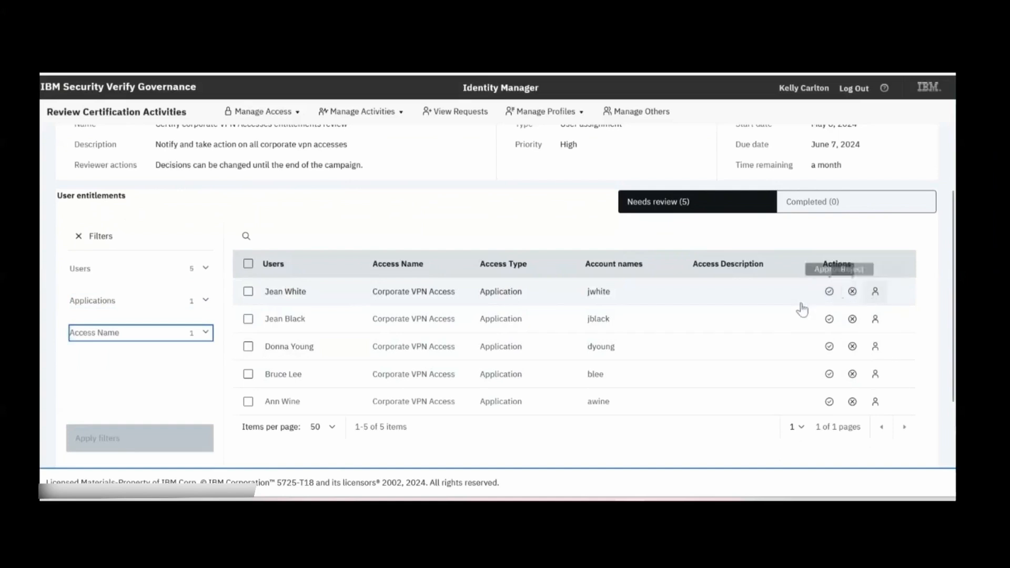
click(365, 290)
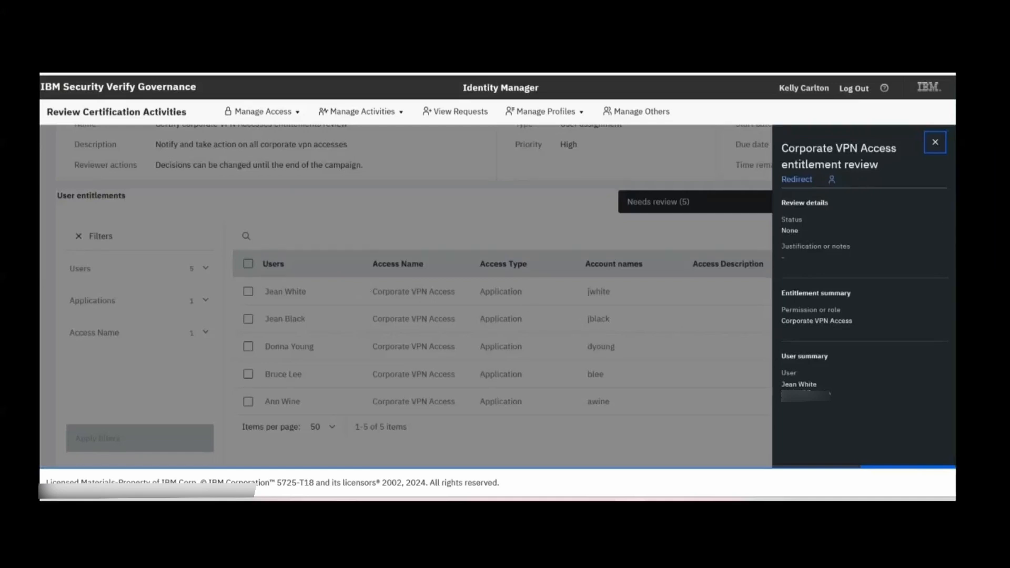
click(943, 150)
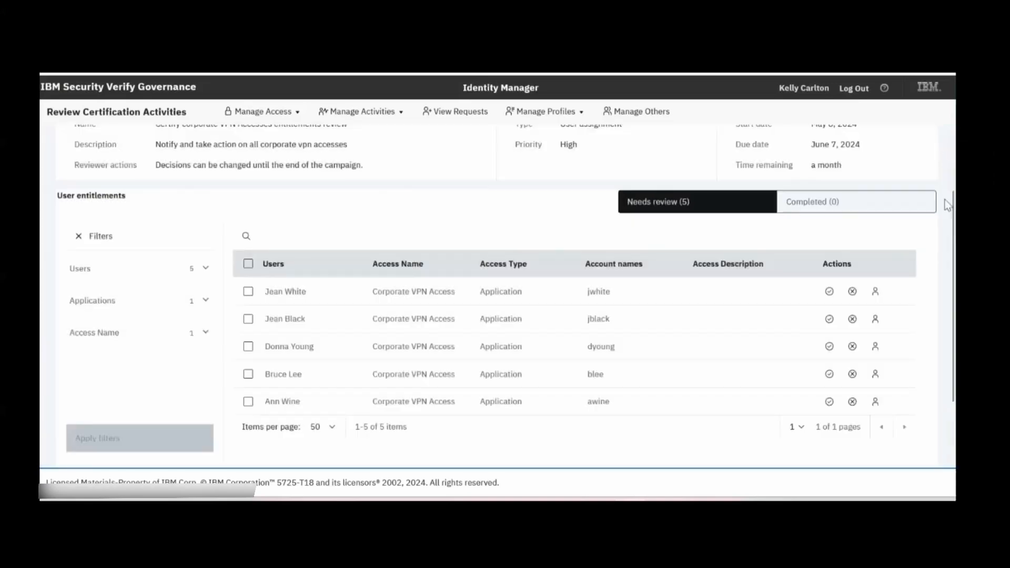
scroll(300, 342, down, 2)
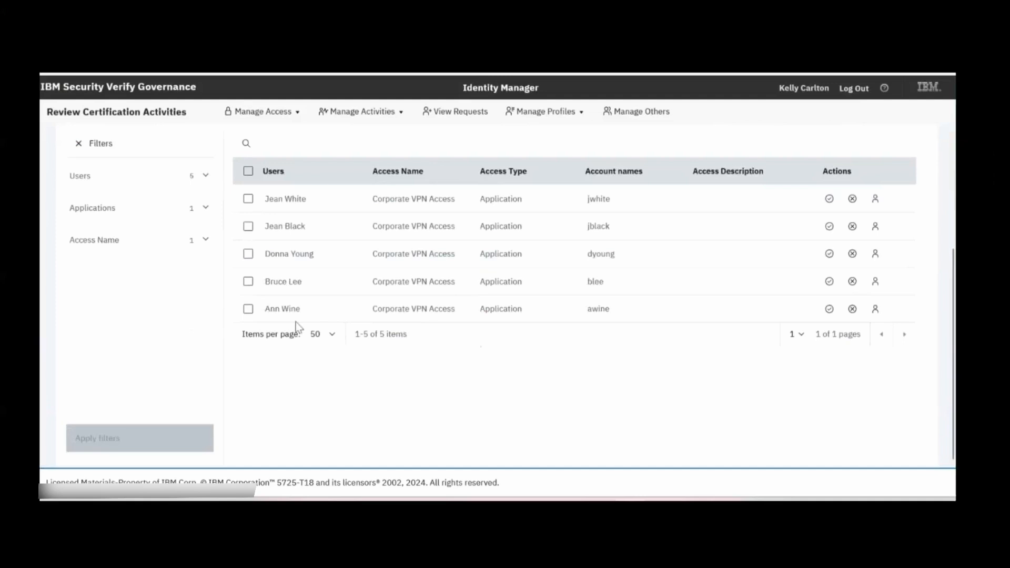
Step: Approve the first user's Corporate VPN Access entitlement with the note 'Approving the access'
click(249, 199)
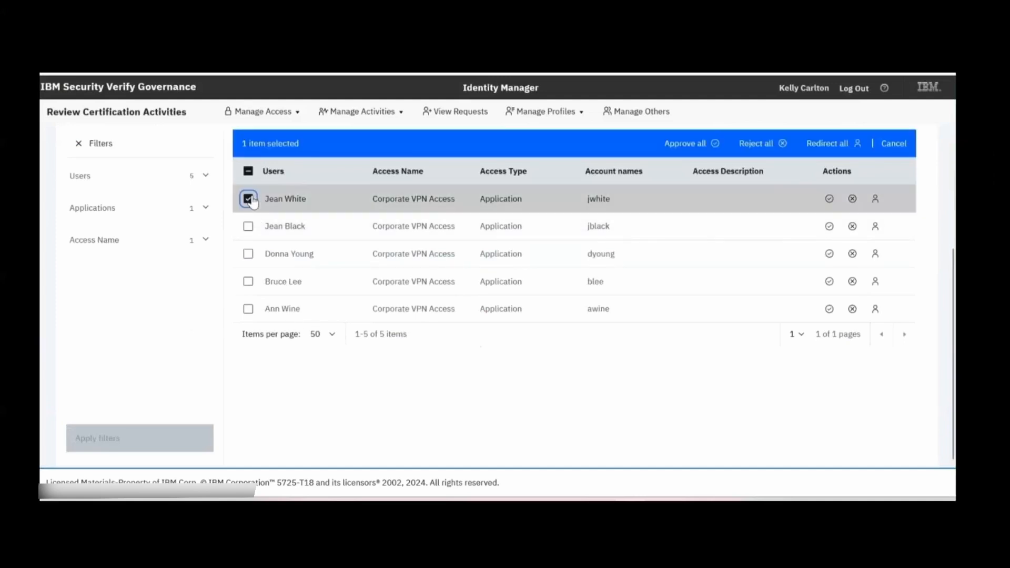
click(248, 227)
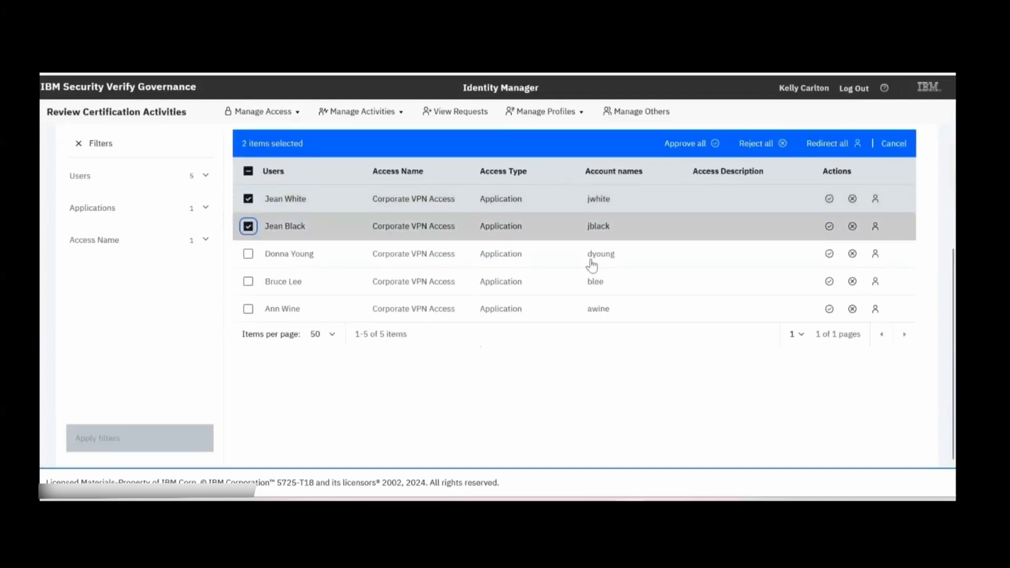
click(830, 199)
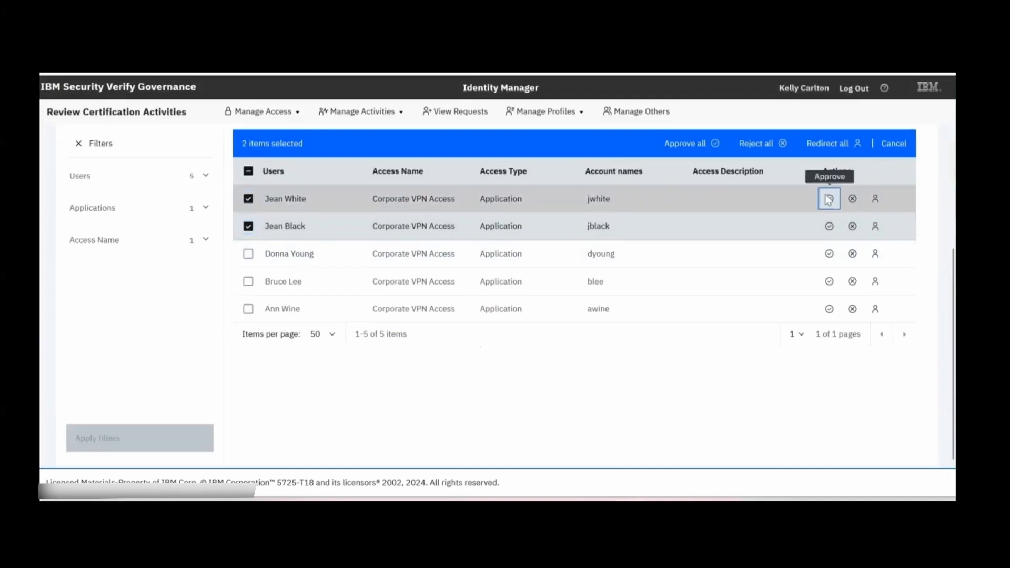
text(Approving the access)
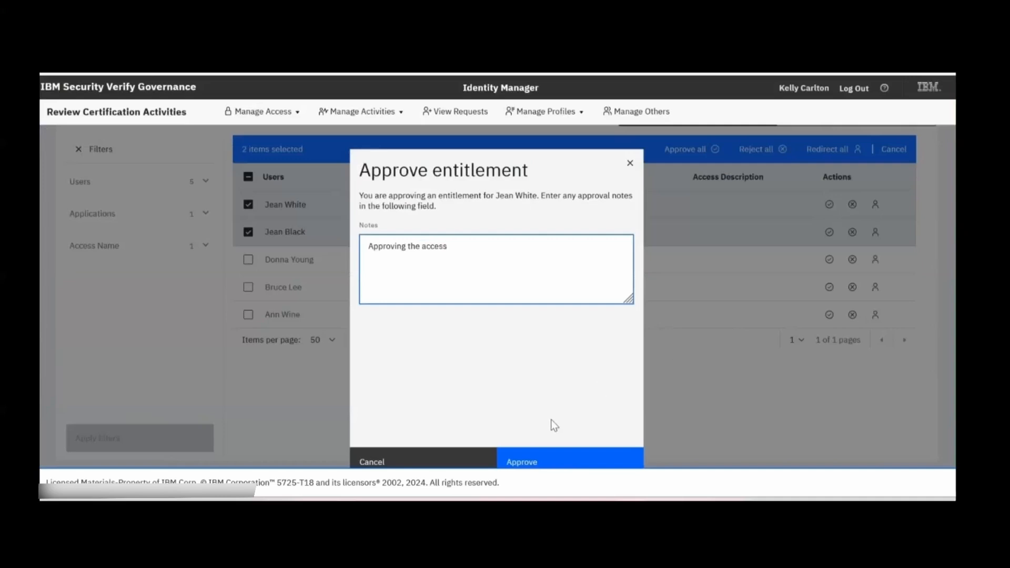
click(535, 463)
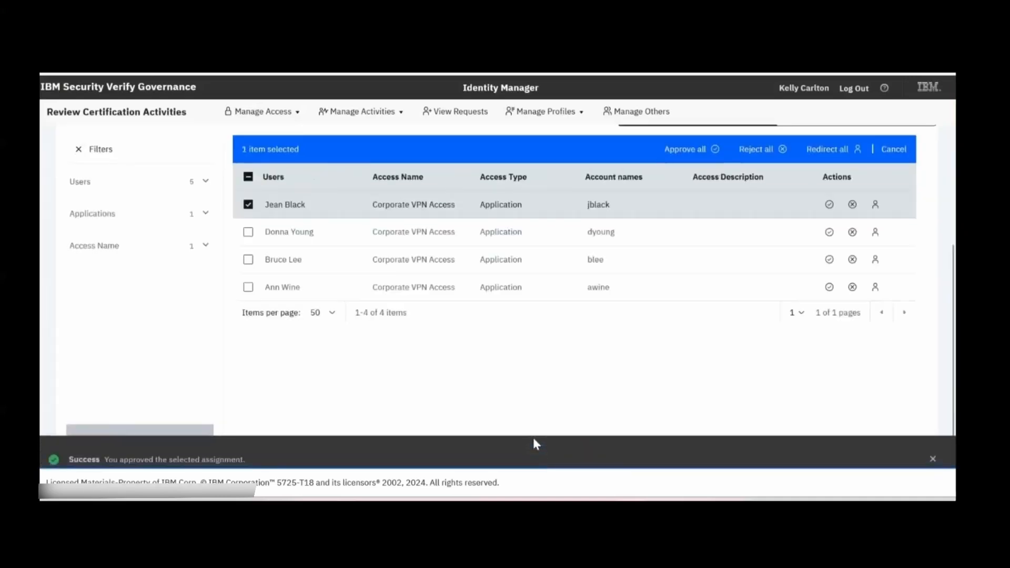
drag(952, 286, 952, 247)
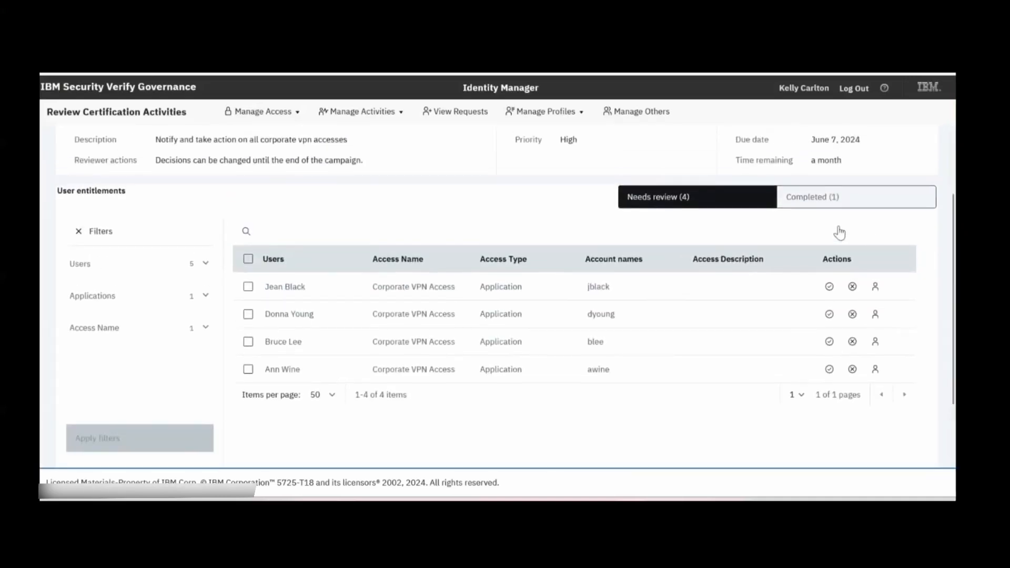
click(805, 205)
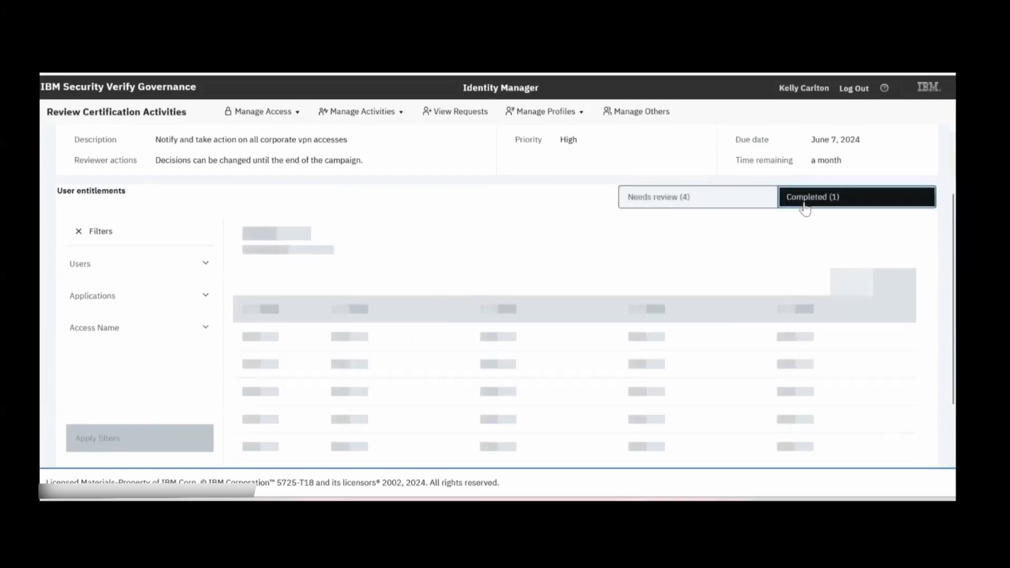
click(877, 288)
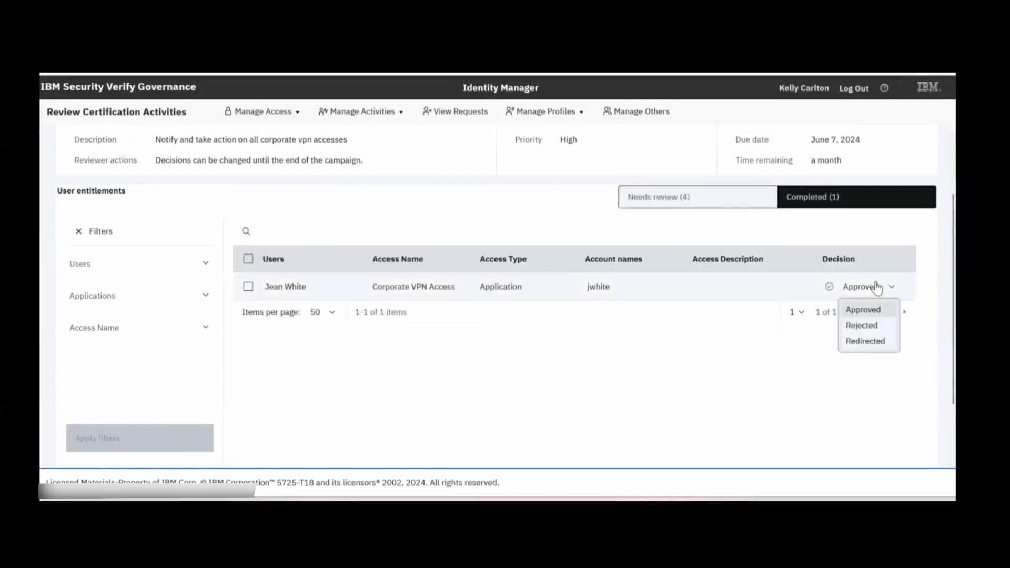
click(700, 355)
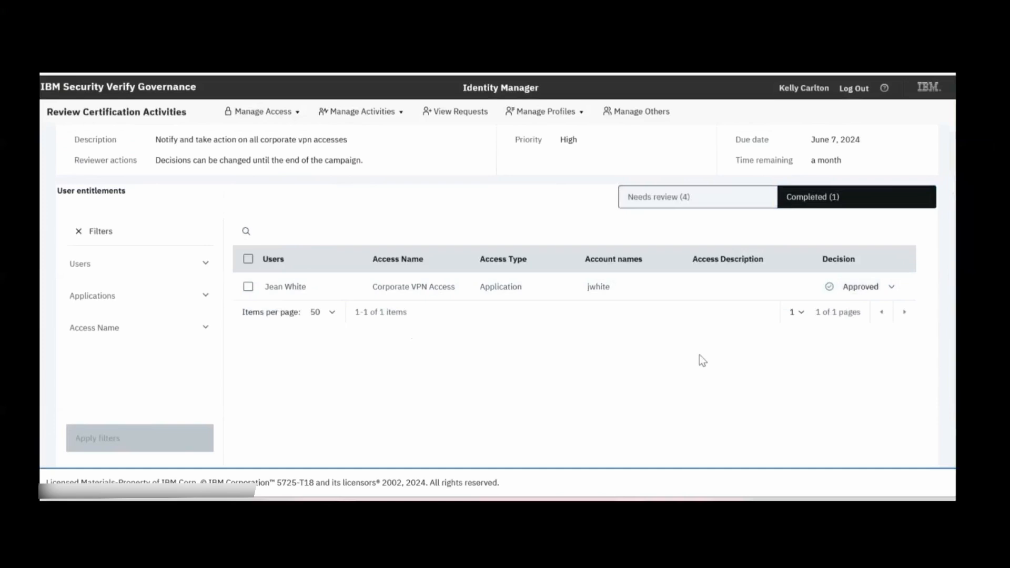
click(669, 202)
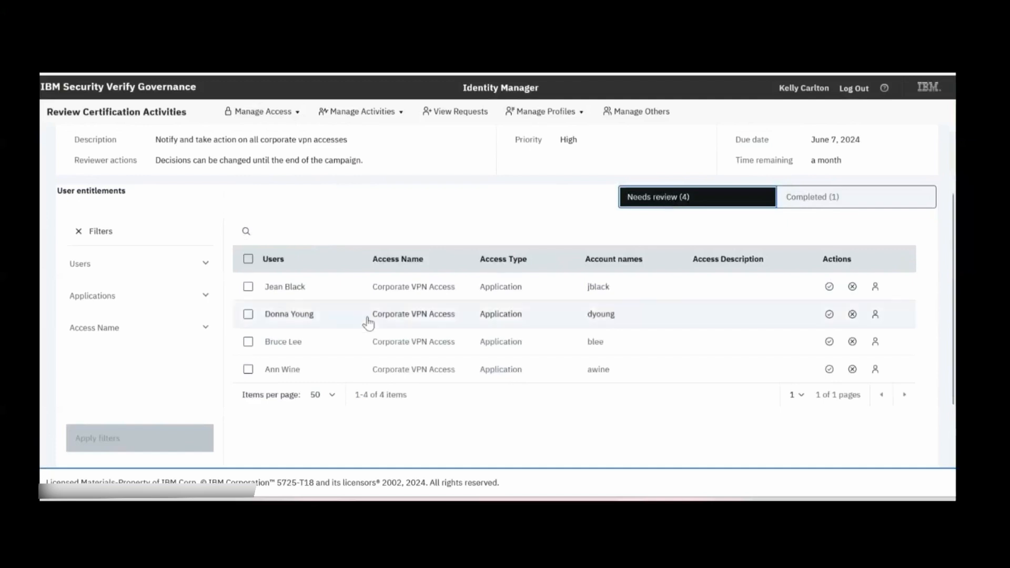
Step: Select two remaining entitlements and choose a searched person as their new reviewer
click(249, 314)
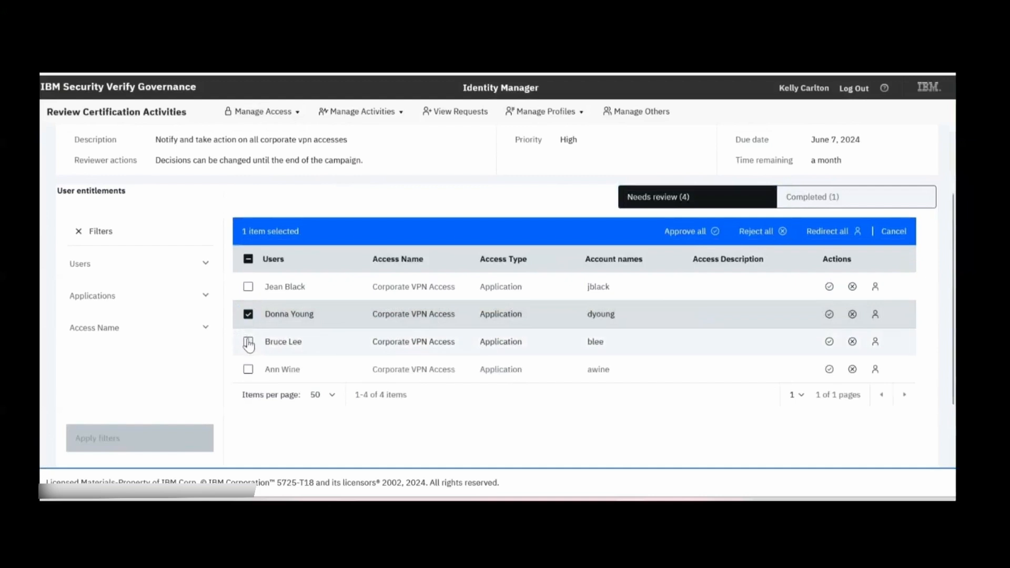
click(249, 342)
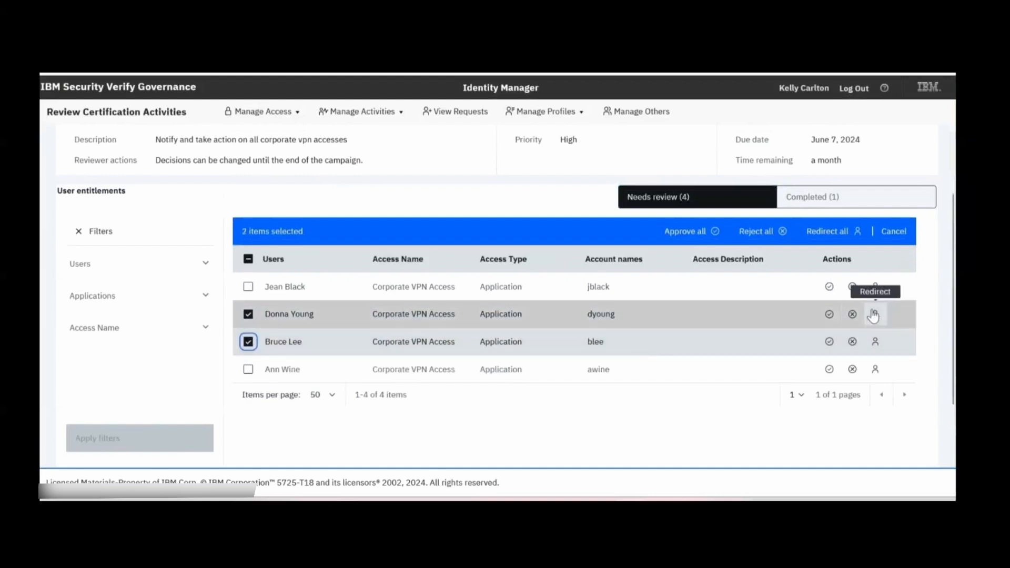
click(833, 236)
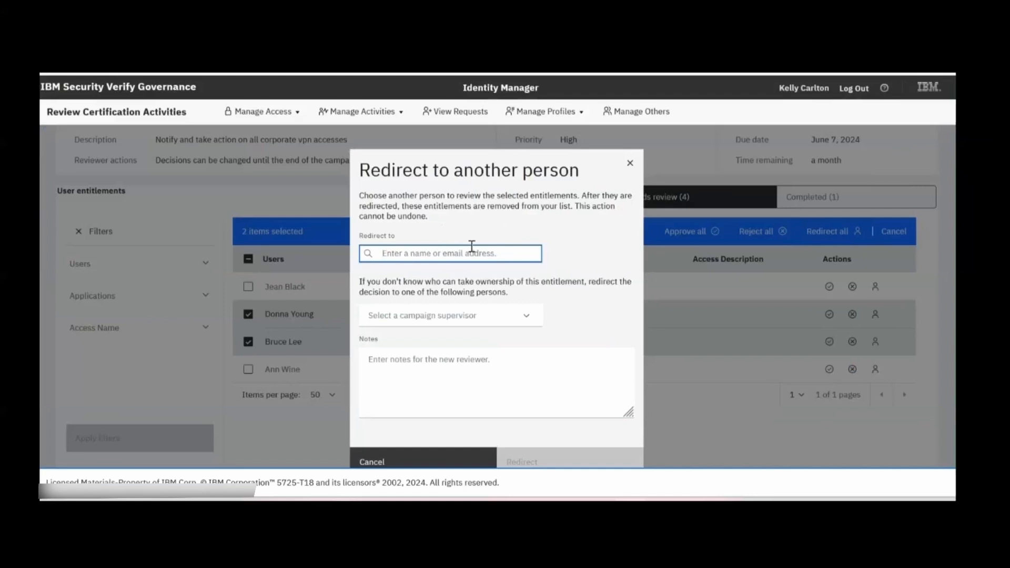
text(vic)
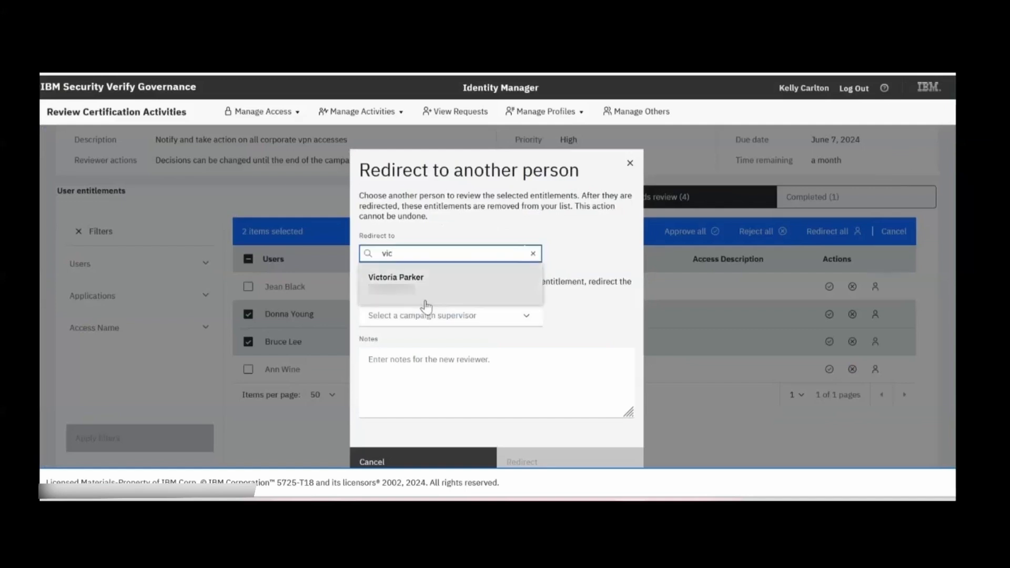
click(429, 298)
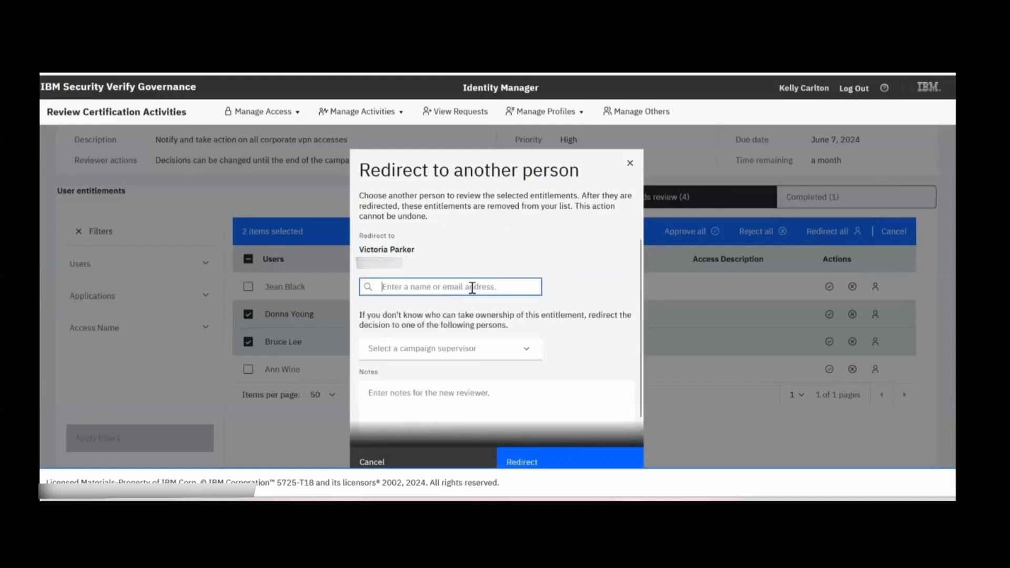
Step: Add a campaign supervisor as fallback and redirect with the note 'I no longer manage the employees , please take relevant action.'
click(391, 257)
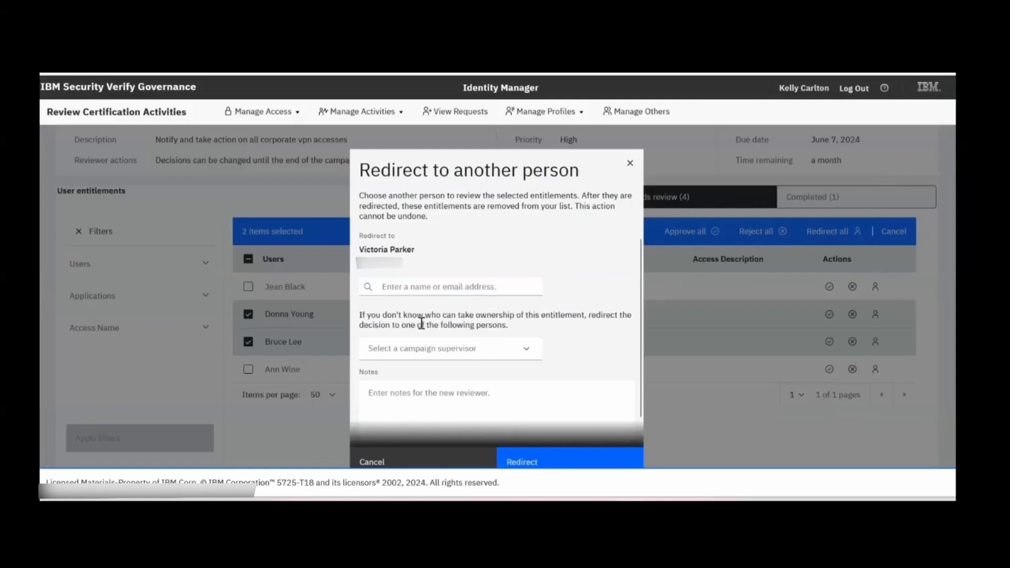
click(430, 345)
click(413, 375)
click(413, 377)
text(I no longer manage the employees , please)
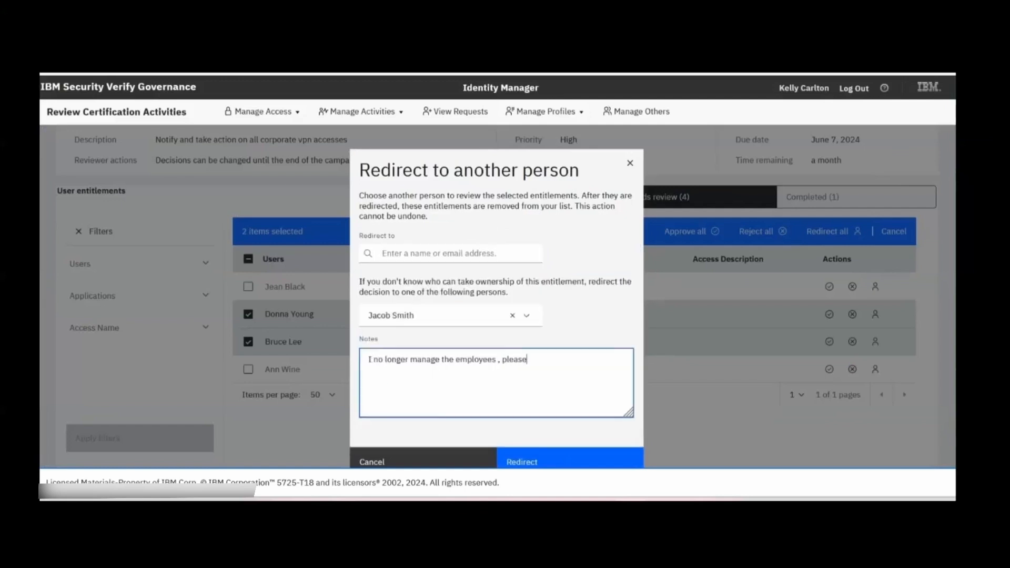
text( take relevant action.)
click(567, 463)
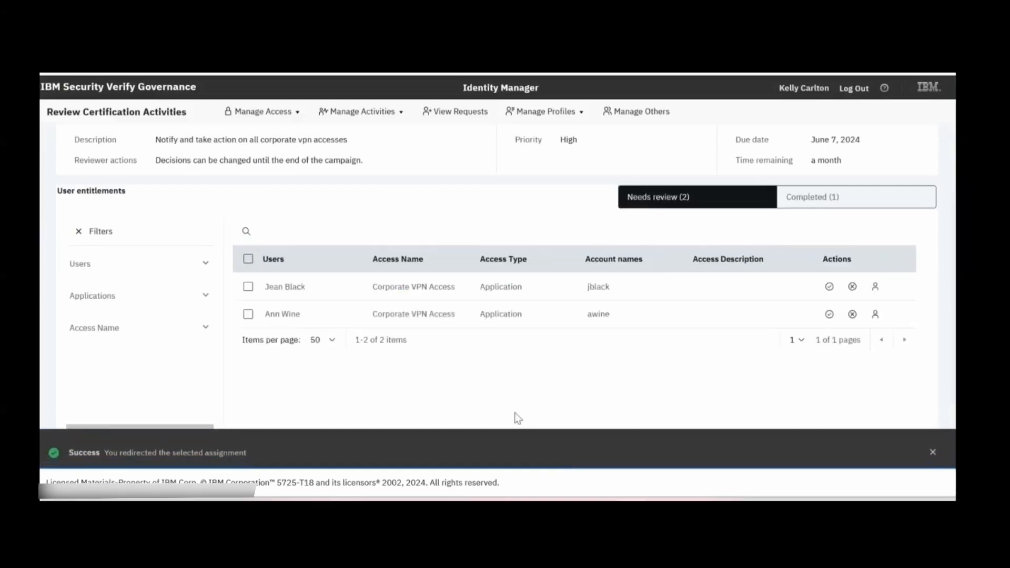
Step: Reject the selected user's Corporate VPN Access with a note that the user no longer needs VPN
click(247, 315)
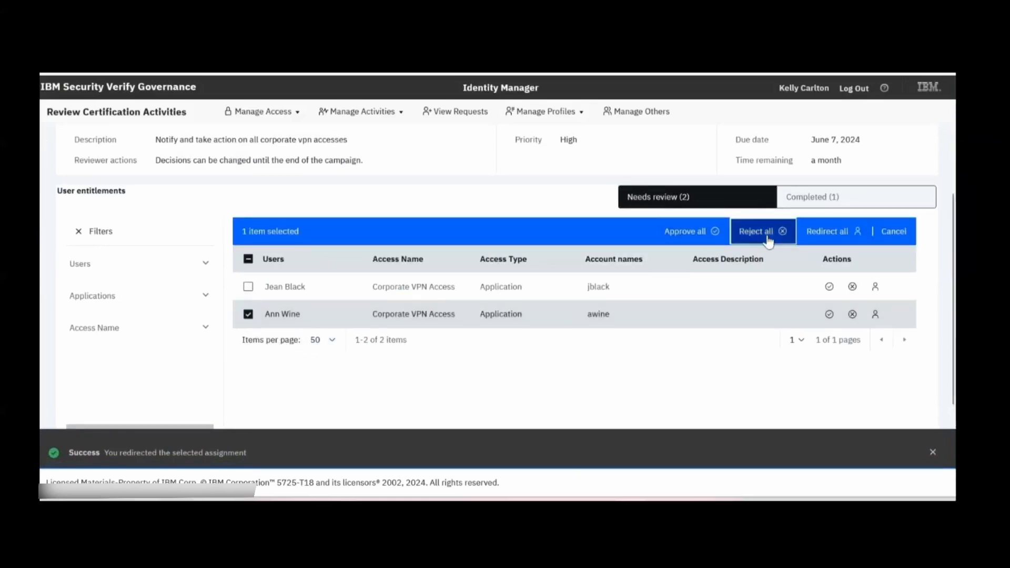
click(756, 232)
text(Ann no longer needs VPN . rejecting)
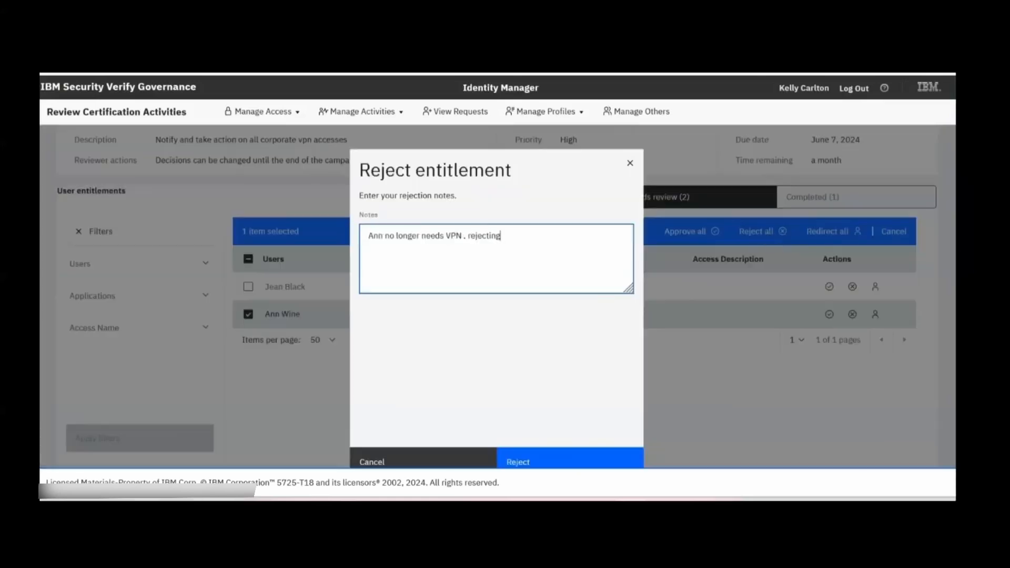
text( the access)
click(540, 458)
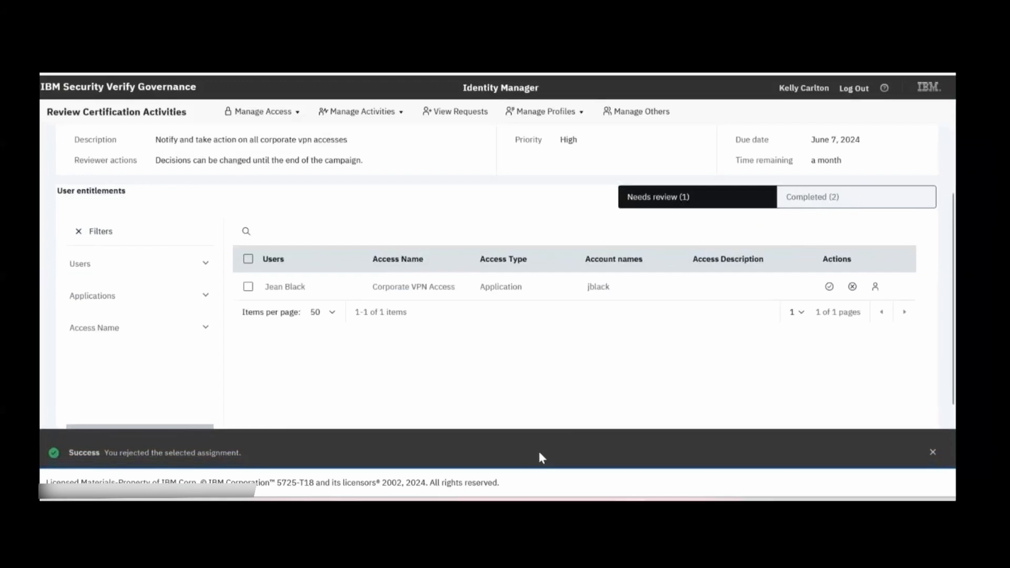
Step: View the Completed tab of decided entitlements and dismiss the rejection message
click(835, 208)
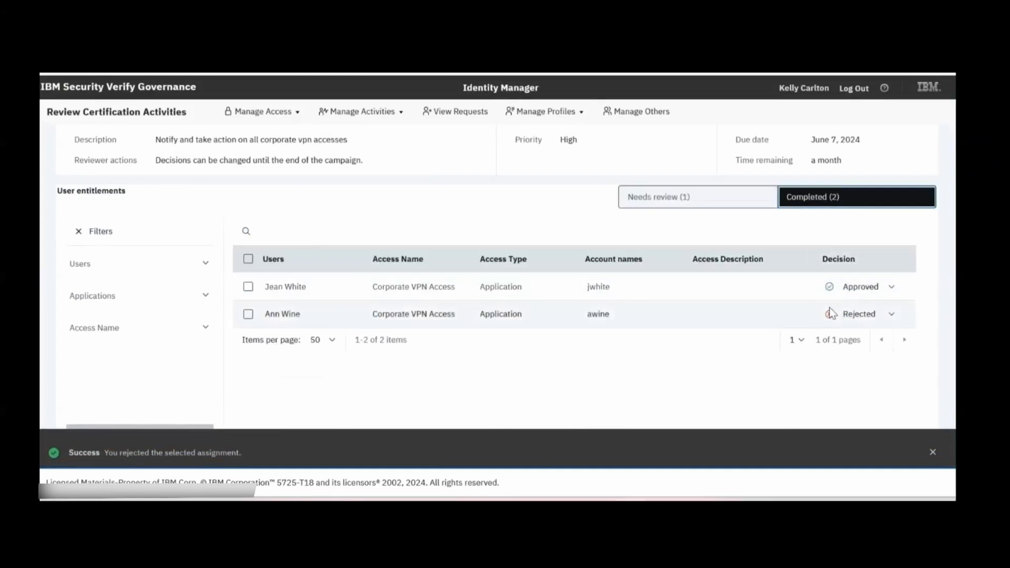
click(934, 453)
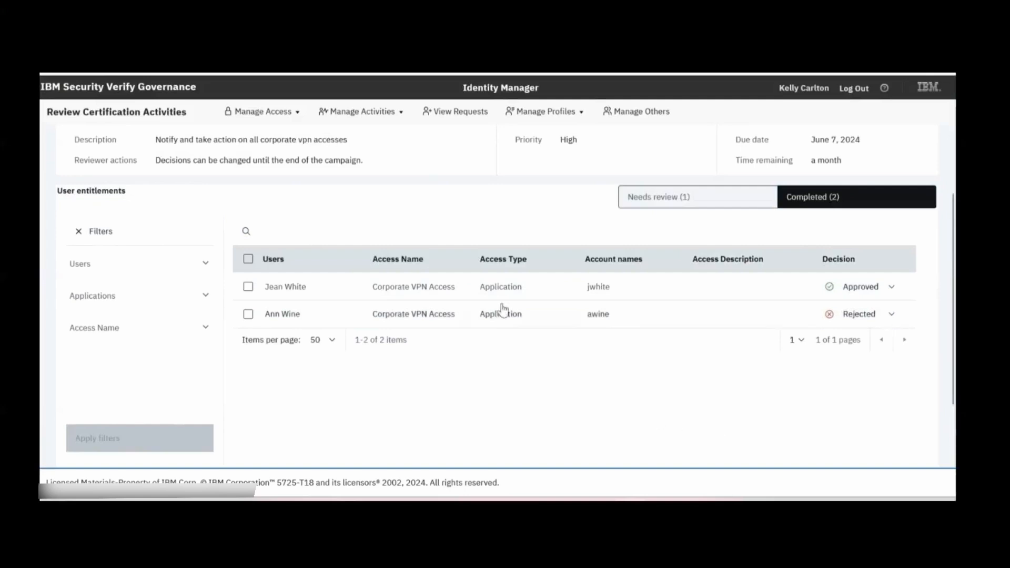
drag(953, 197, 591, 129)
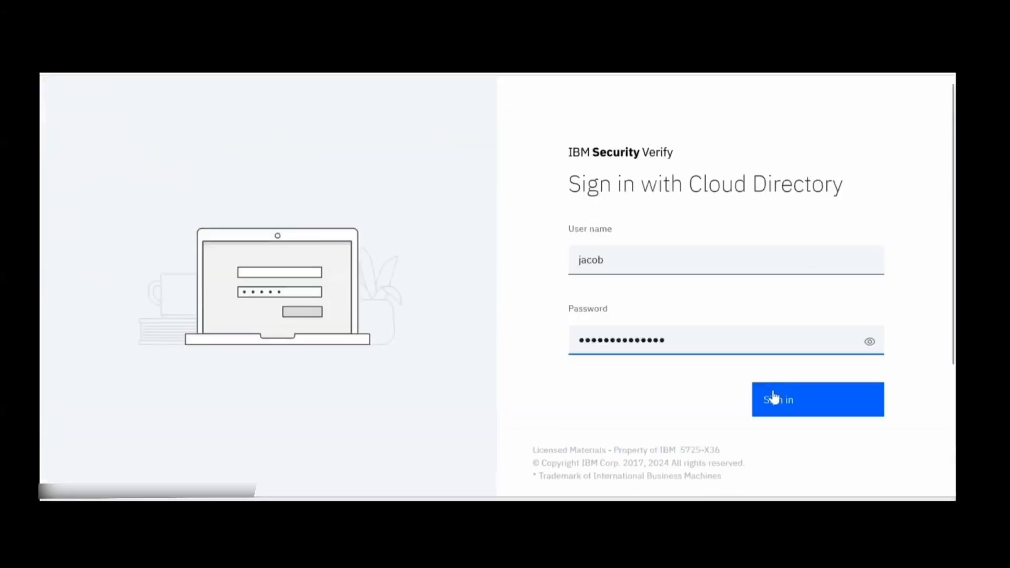
Step: Sign in as another reviewer, skip saving the password, and enter the Self Service Console via authenticator code
click(772, 398)
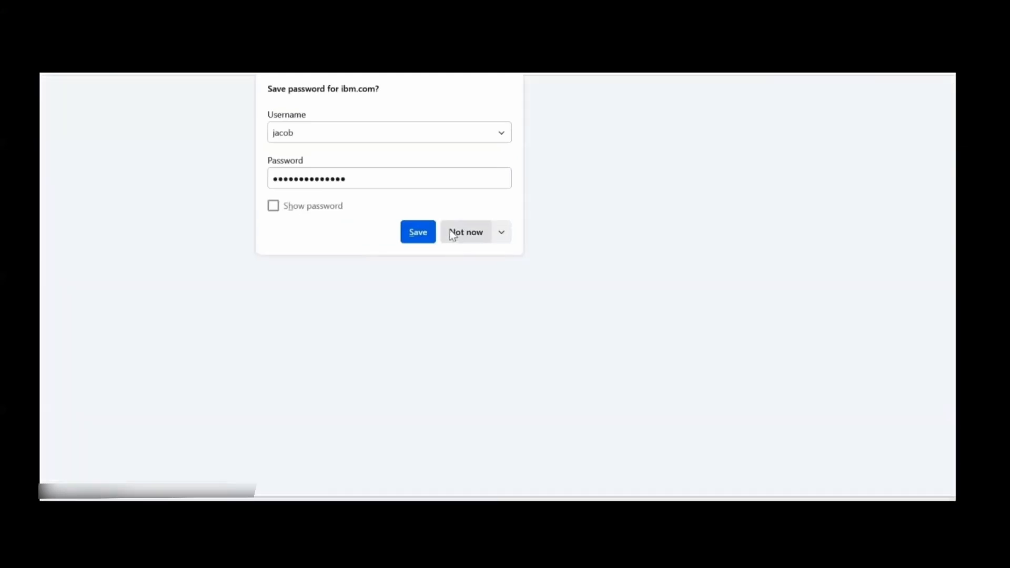
click(452, 232)
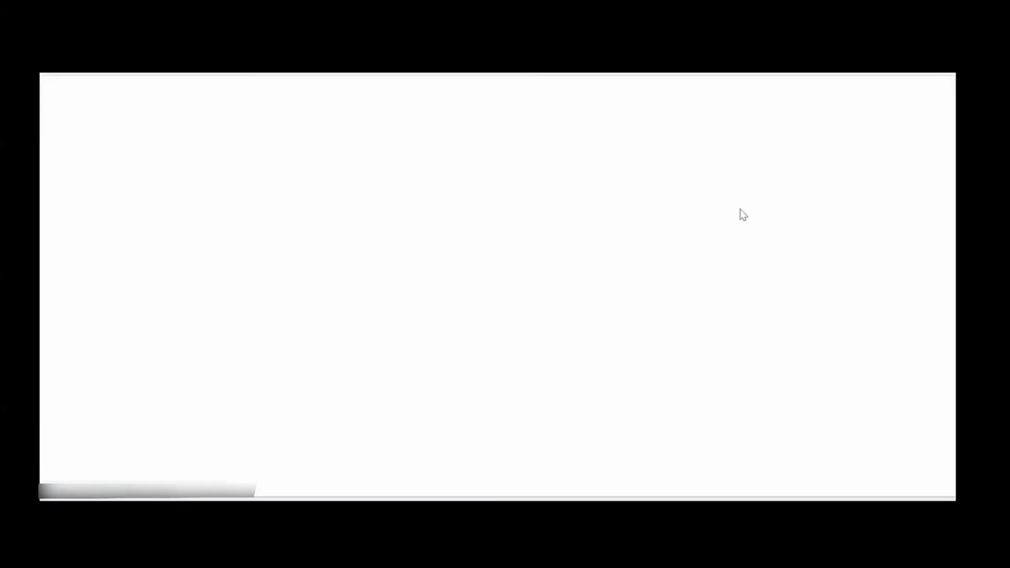
mouse_move(803, 265)
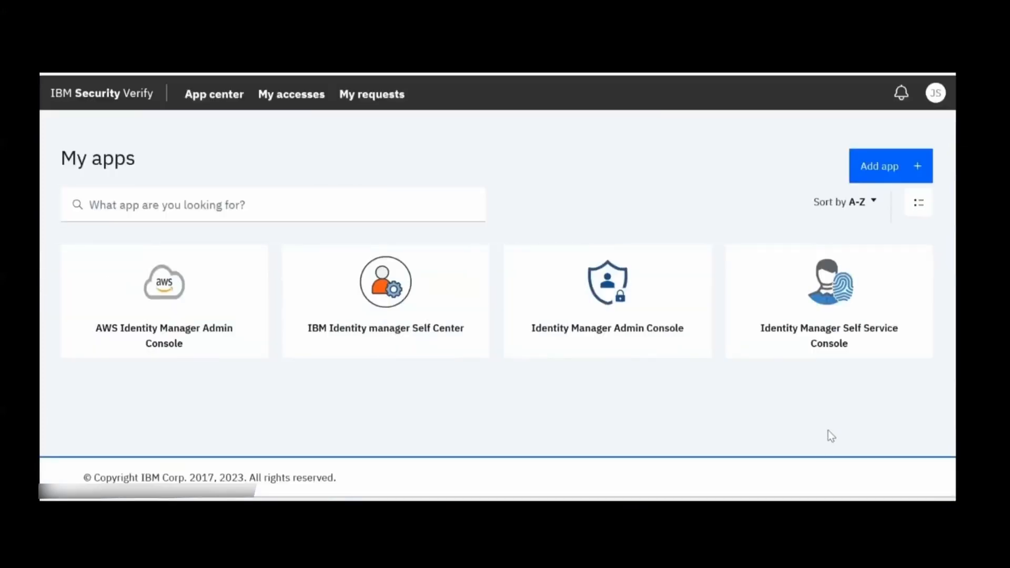
click(817, 303)
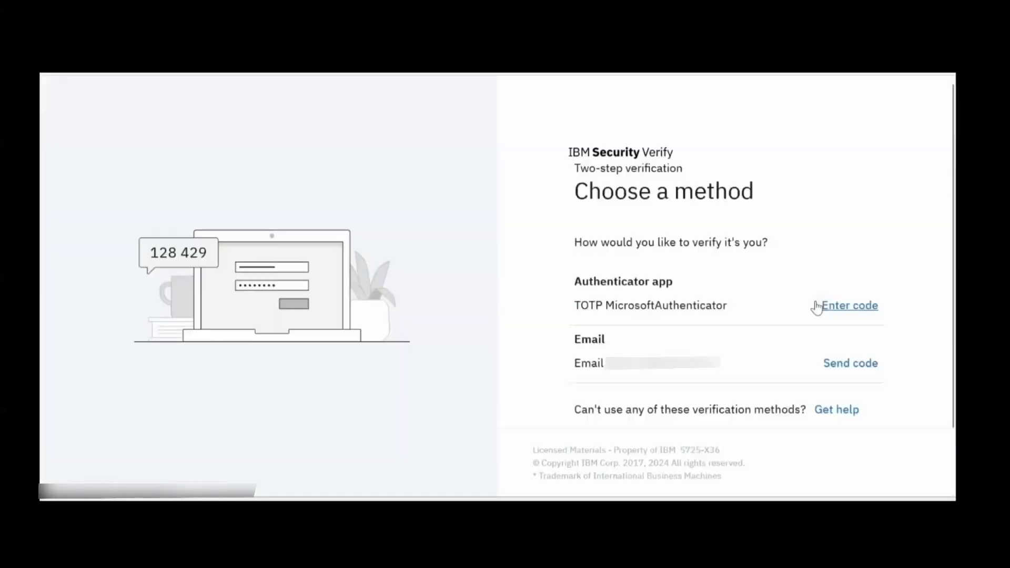
click(817, 306)
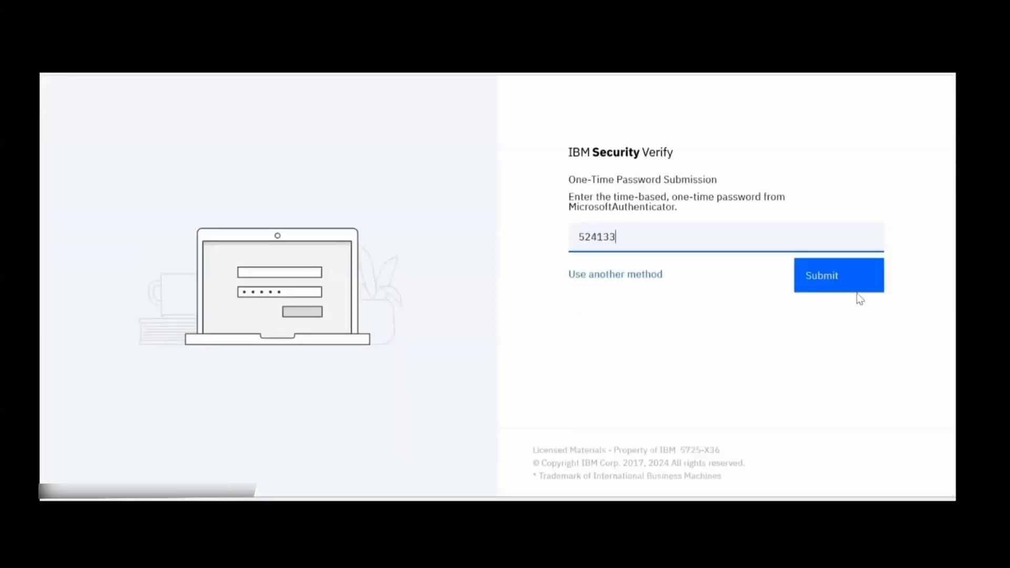
click(834, 290)
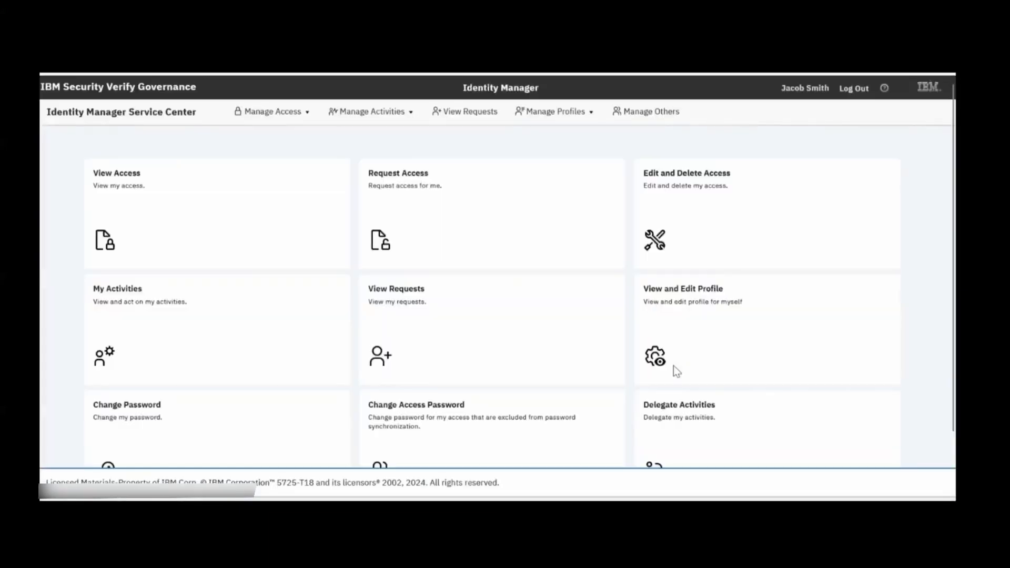
Step: Open Supervise Certification Activities and the Certify corporate VPN Accesses summary: 1 approved, 1 rejected, 3 pending
click(411, 114)
click(411, 115)
click(401, 201)
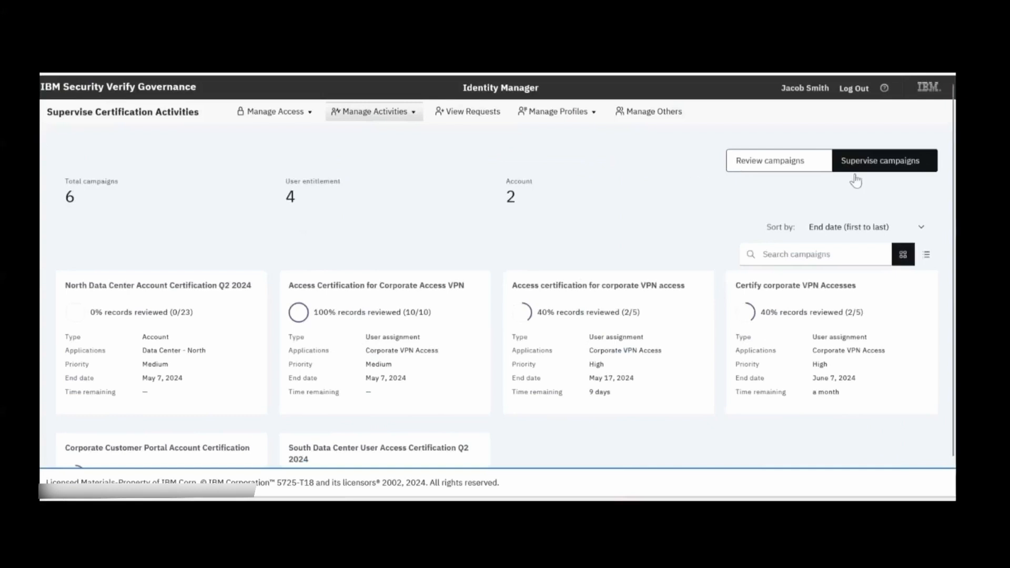
drag(953, 212, 955, 280)
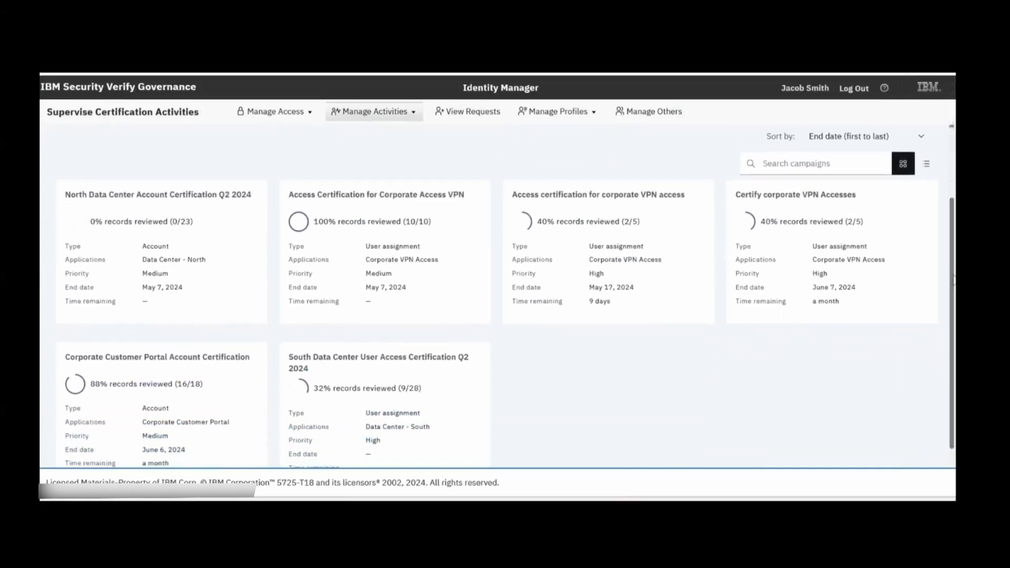
click(827, 259)
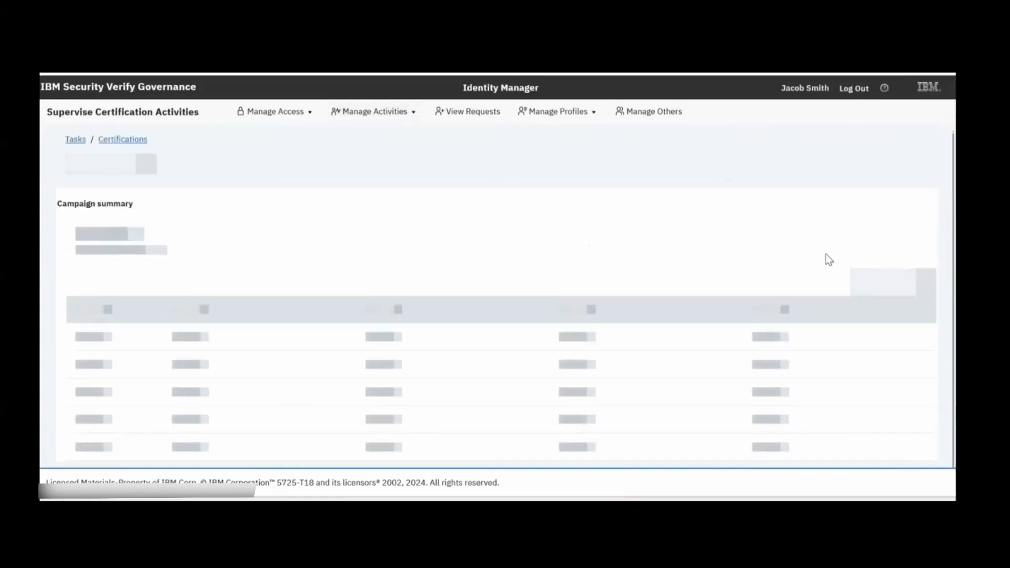
drag(953, 275, 956, 338)
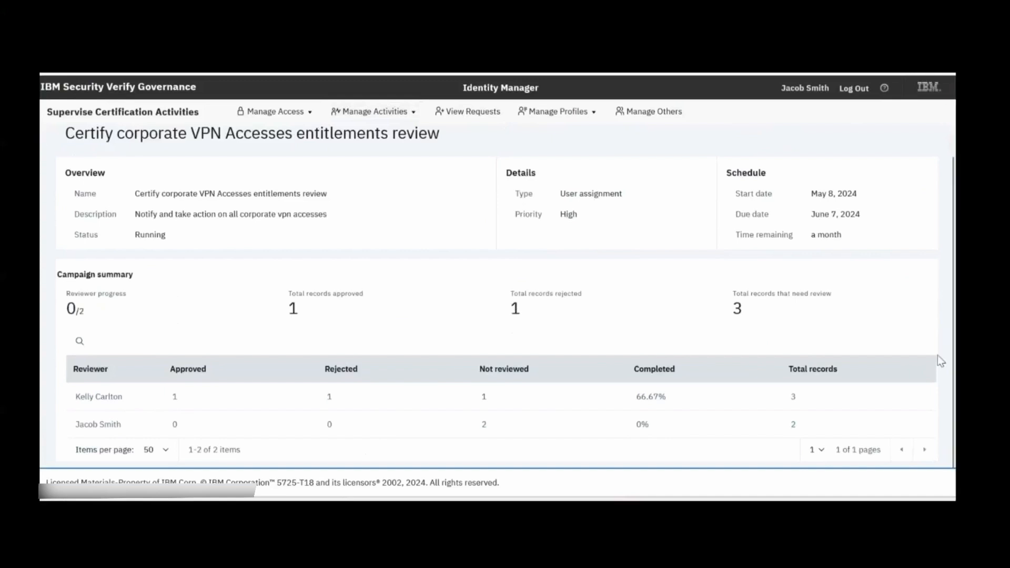
Step: Inspect the first reviewer's completed and pending VPN entitlements, then return to the campaign summary
click(795, 400)
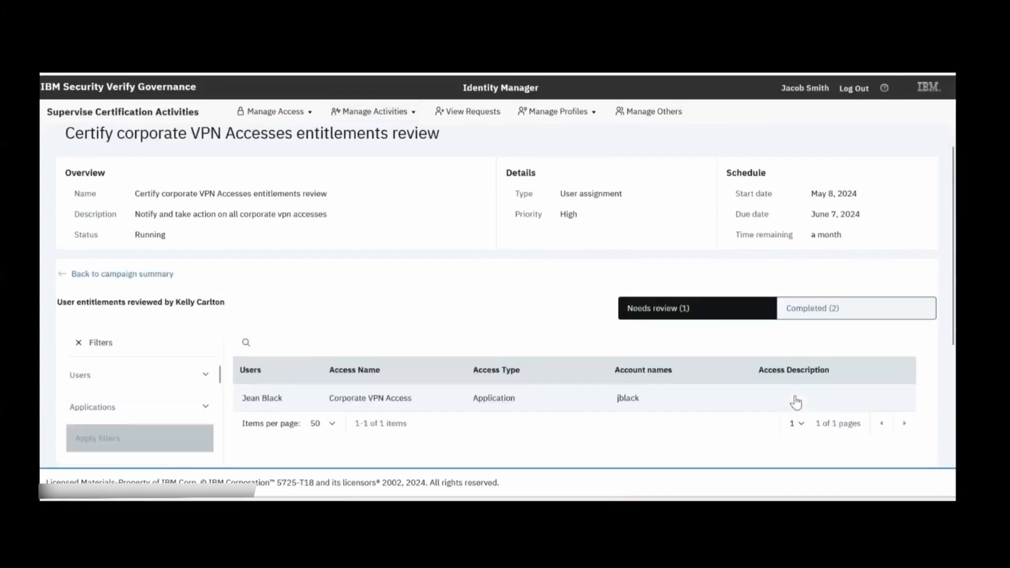
click(845, 320)
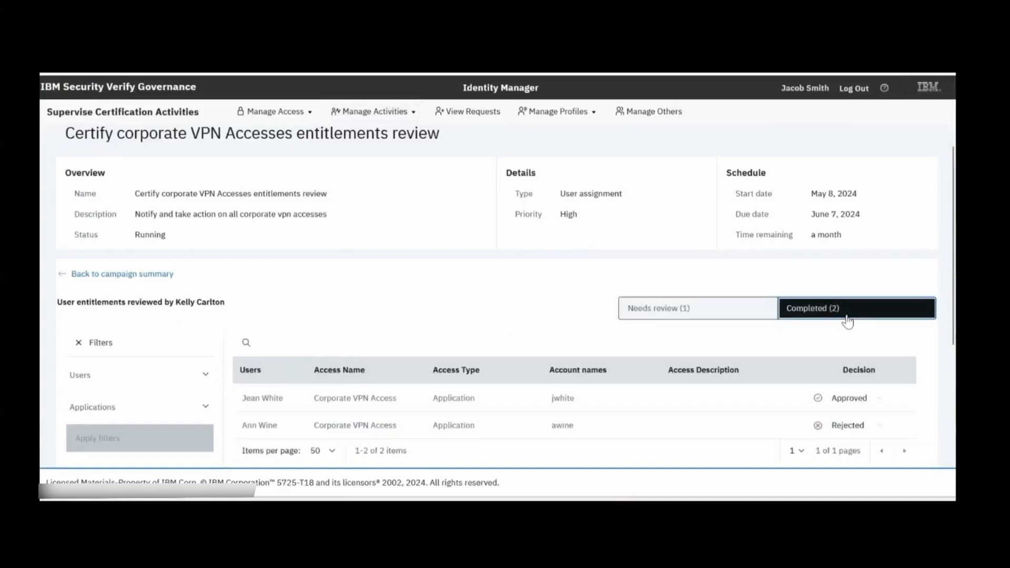
click(705, 308)
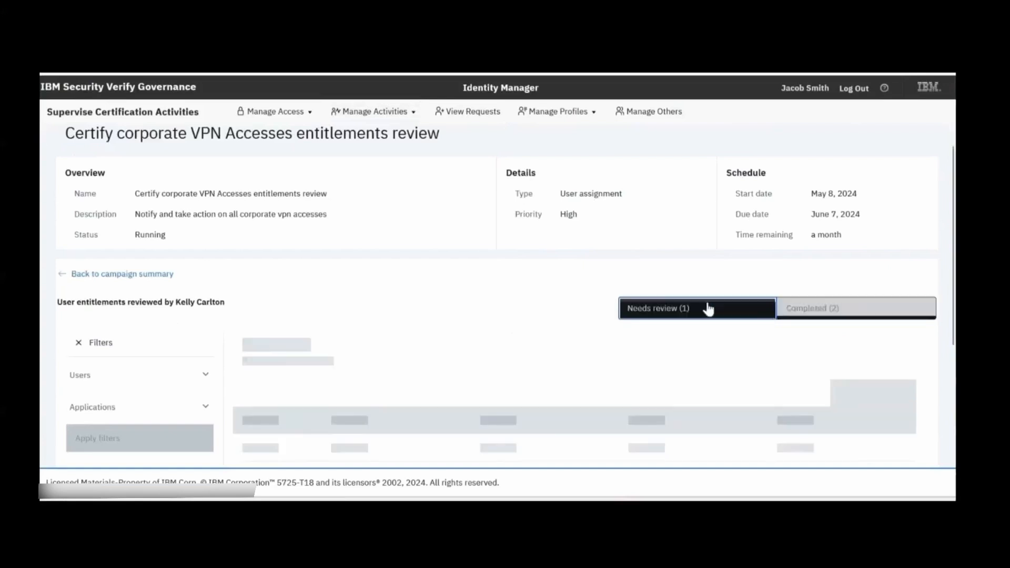
scroll(952, 331, down, 2)
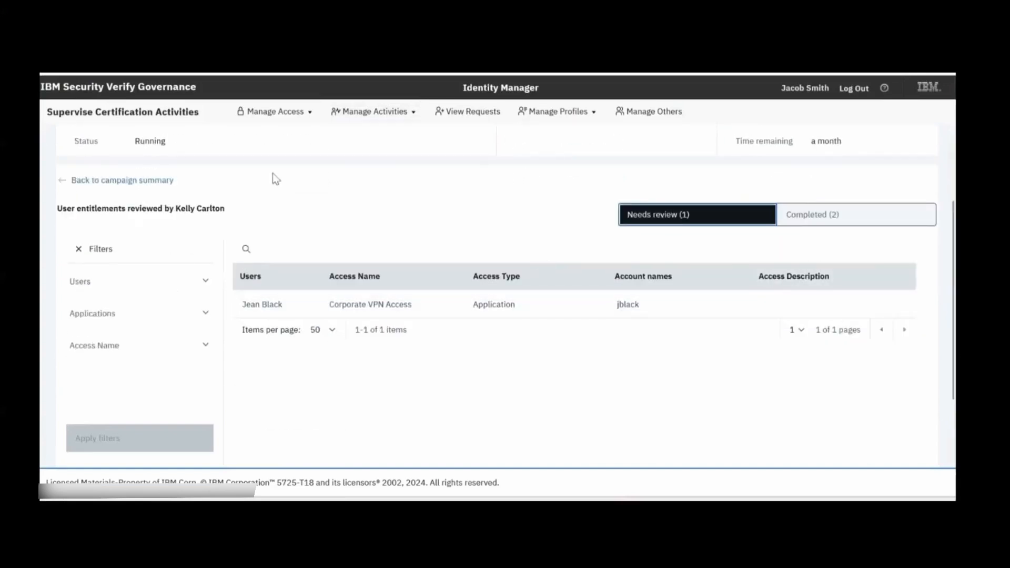
click(102, 180)
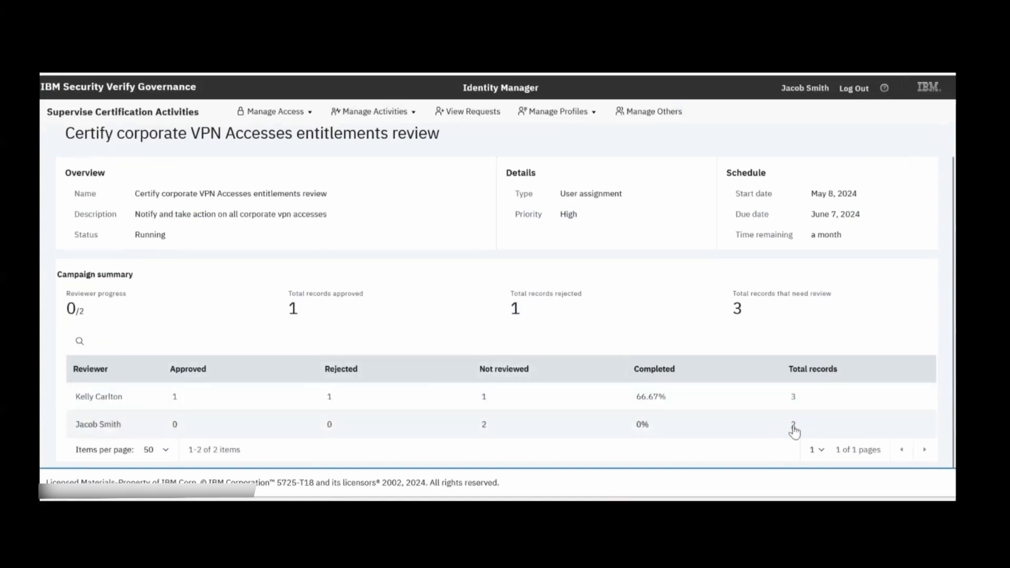
Step: Check the second reviewer's entitlements, then go back to the supervised certification campaigns list
click(794, 427)
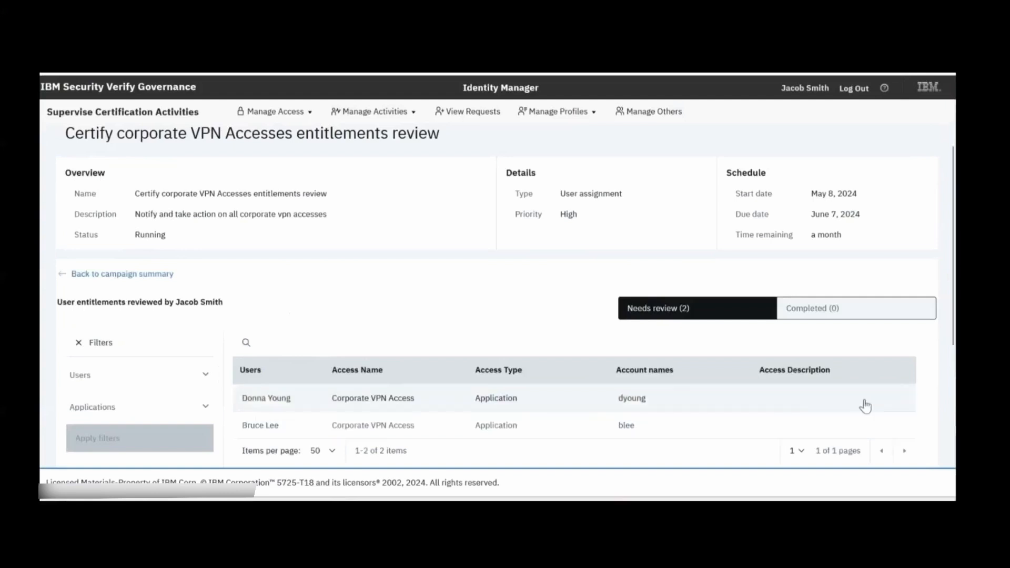
mouse_move(953, 332)
mouse_down()
mouse_move(953, 385)
mouse_move(955, 325)
mouse_up()
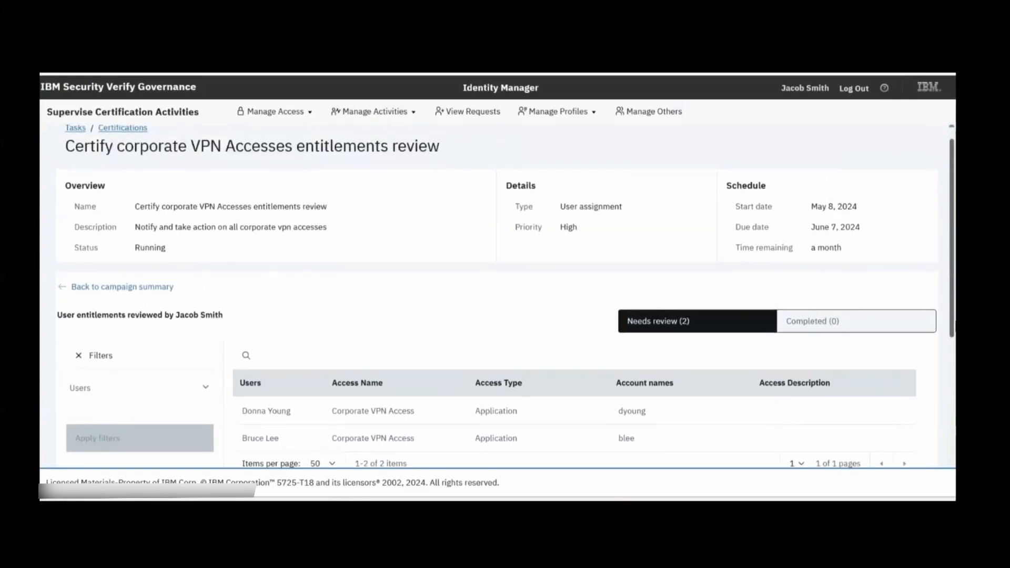
click(141, 291)
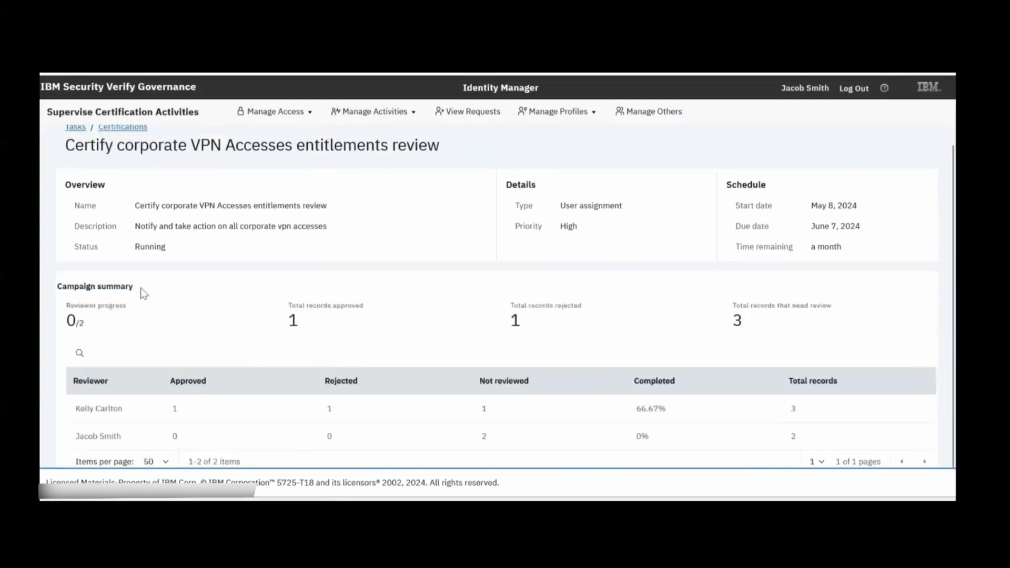
click(123, 128)
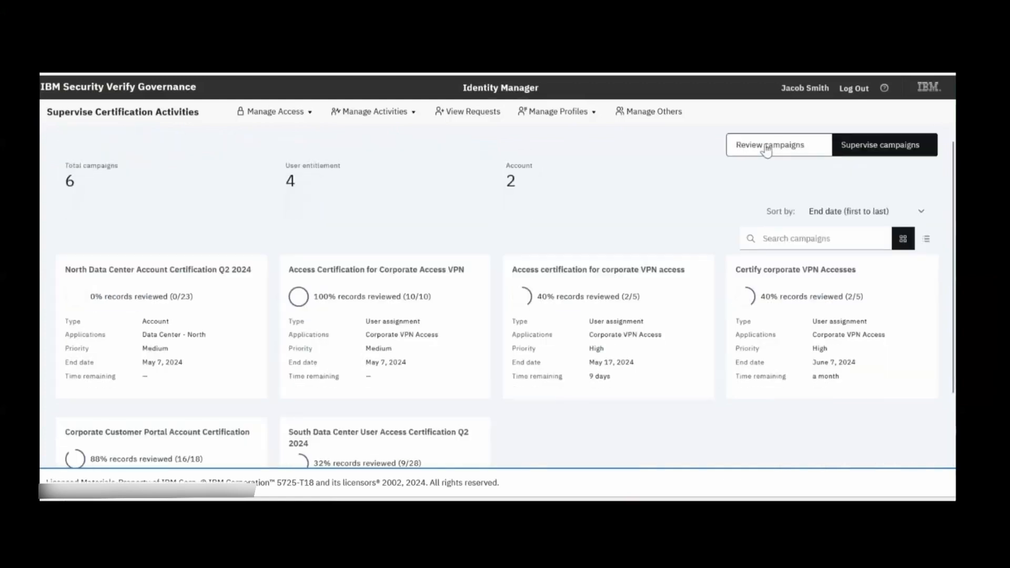
Step: Open Certify corporate VPN Accesses from campaigns to review and view the first user's Redirected entitlement details
click(767, 150)
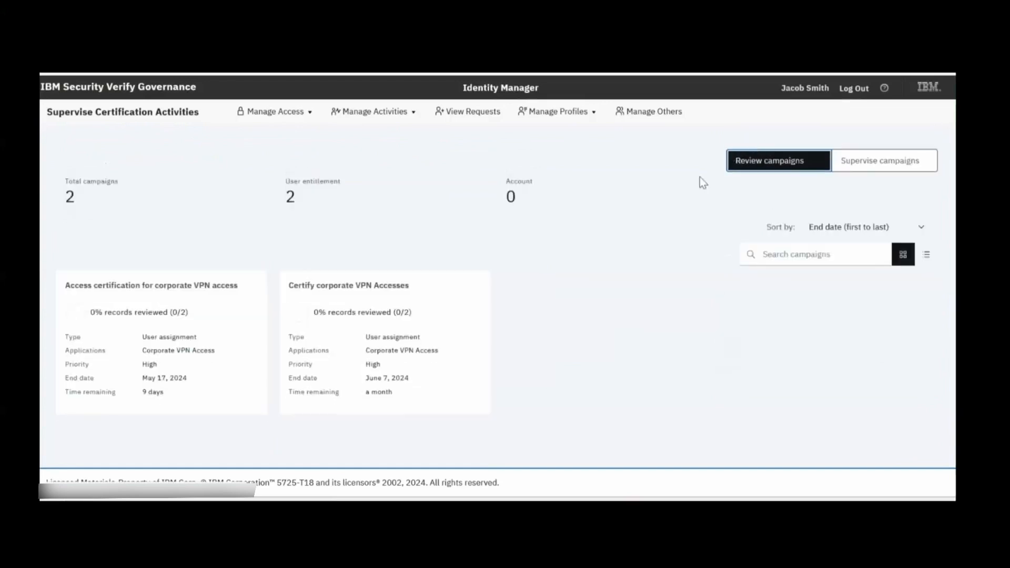
click(419, 353)
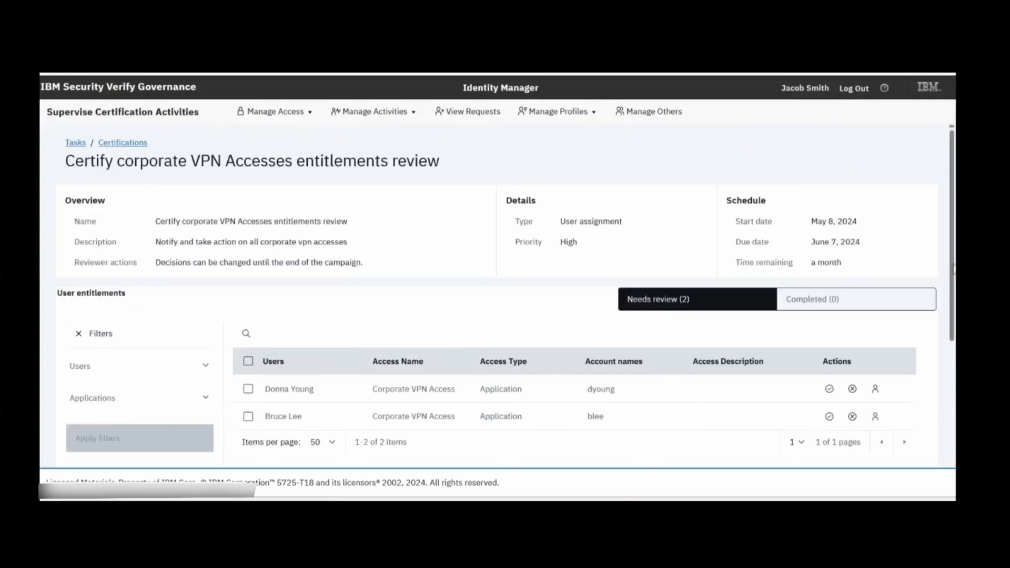
drag(953, 269, 953, 293)
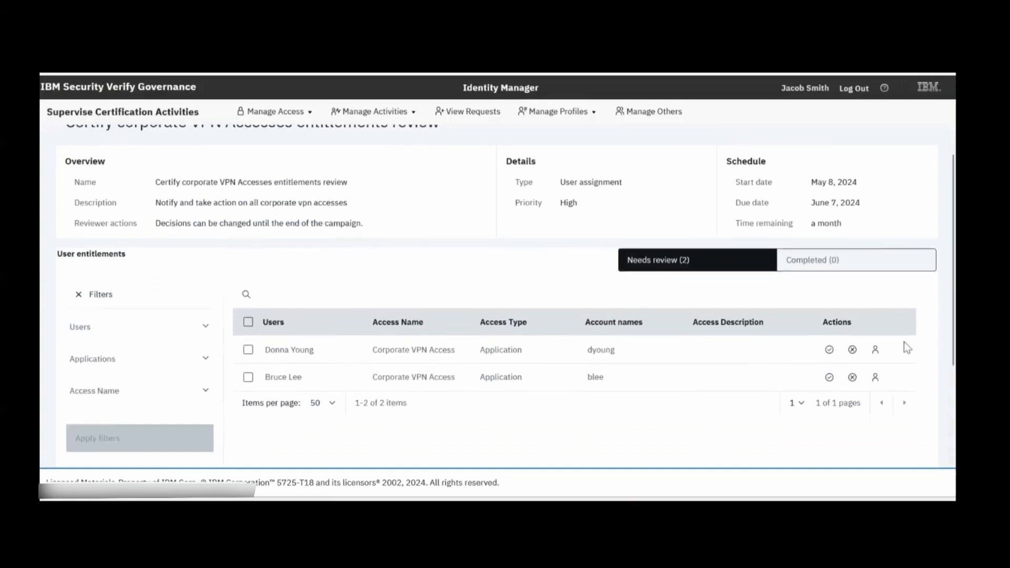
click(509, 356)
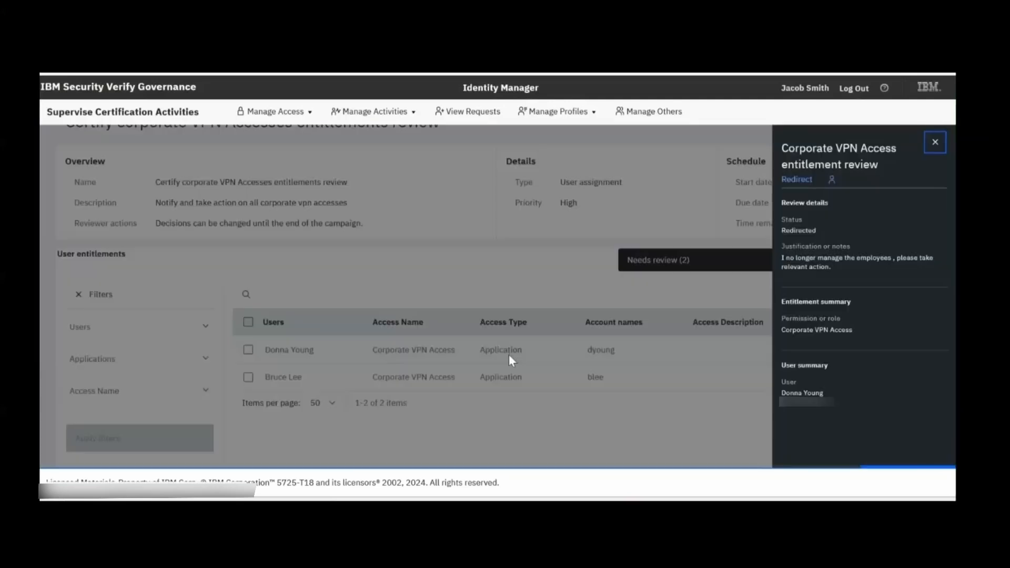
Step: Approve the first user's Corporate VPN Access with the note 'Approving VPN access'
click(932, 144)
click(830, 389)
text(Approving VPN access)
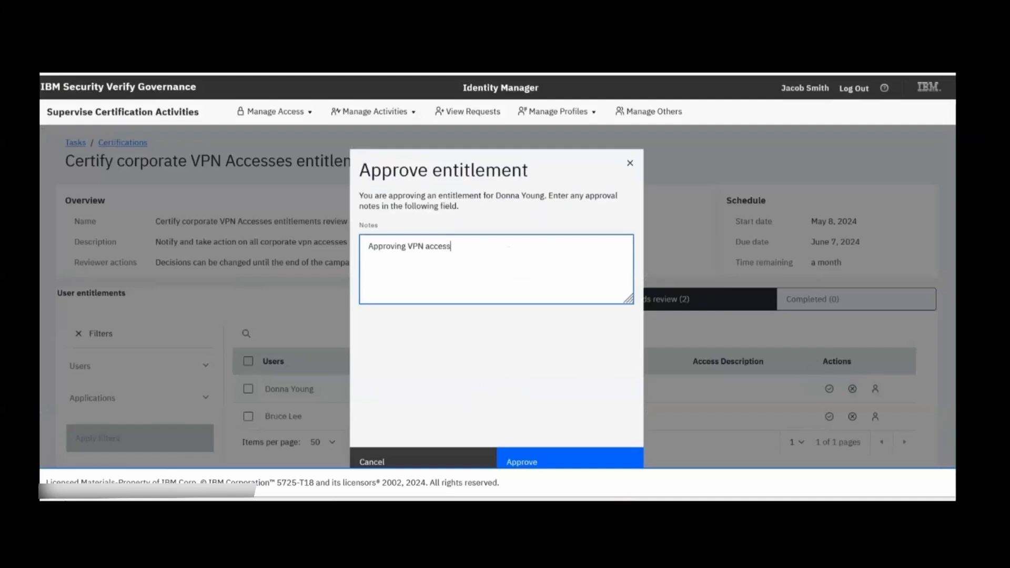
click(549, 455)
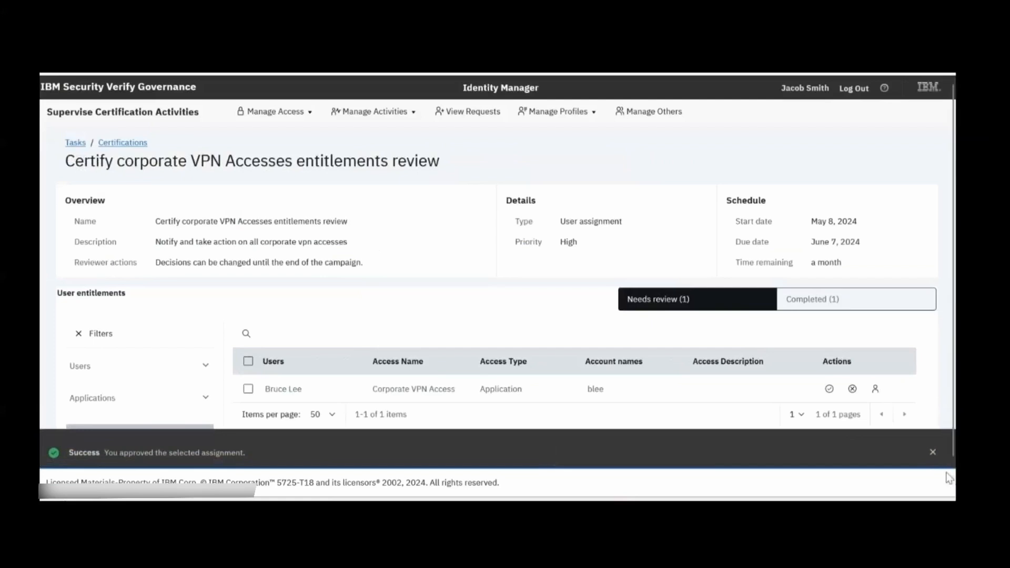
click(936, 460)
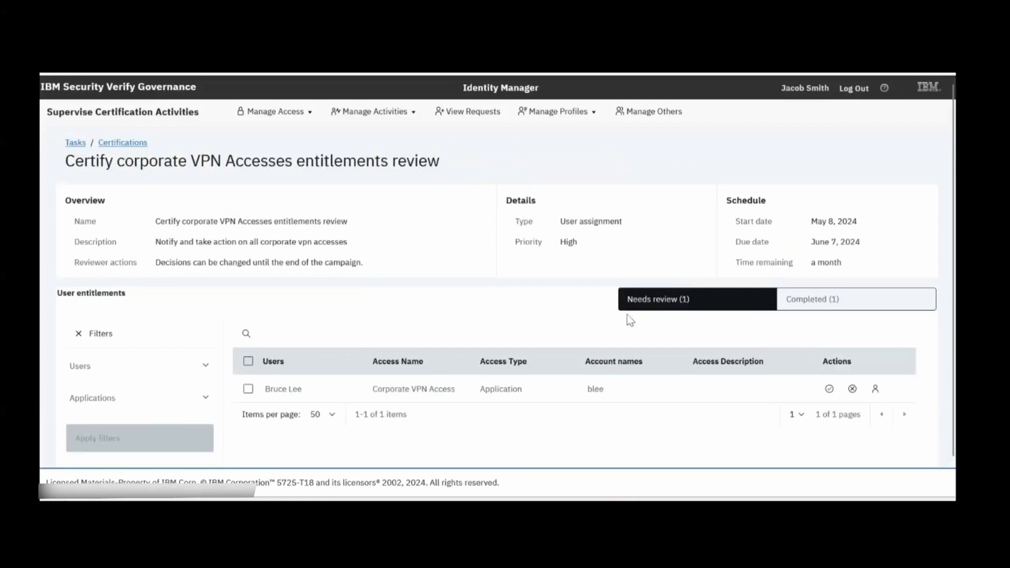
Step: Check the Completed and Needs review tabs, then list the campaigns awaiting review
click(851, 299)
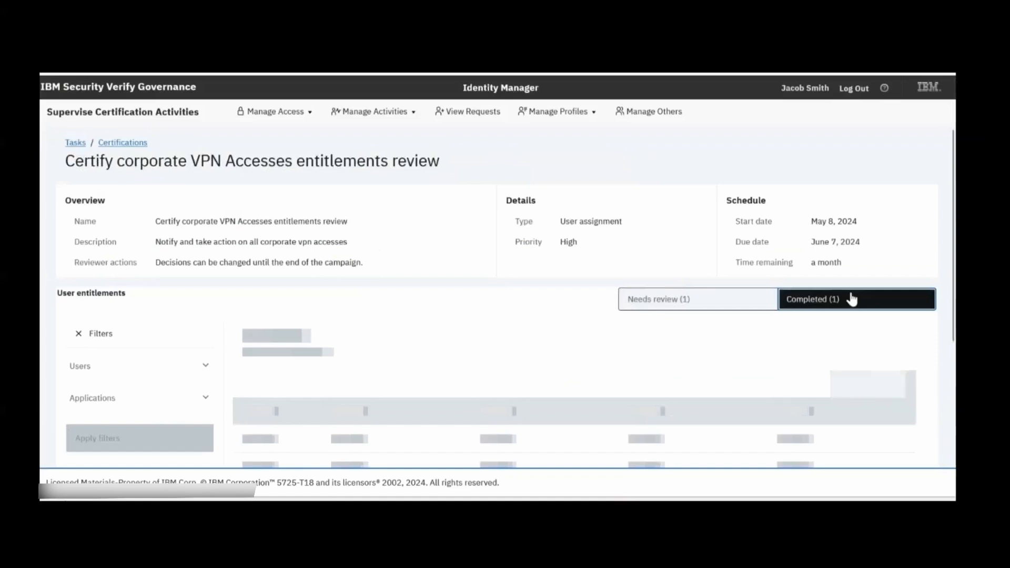
click(697, 308)
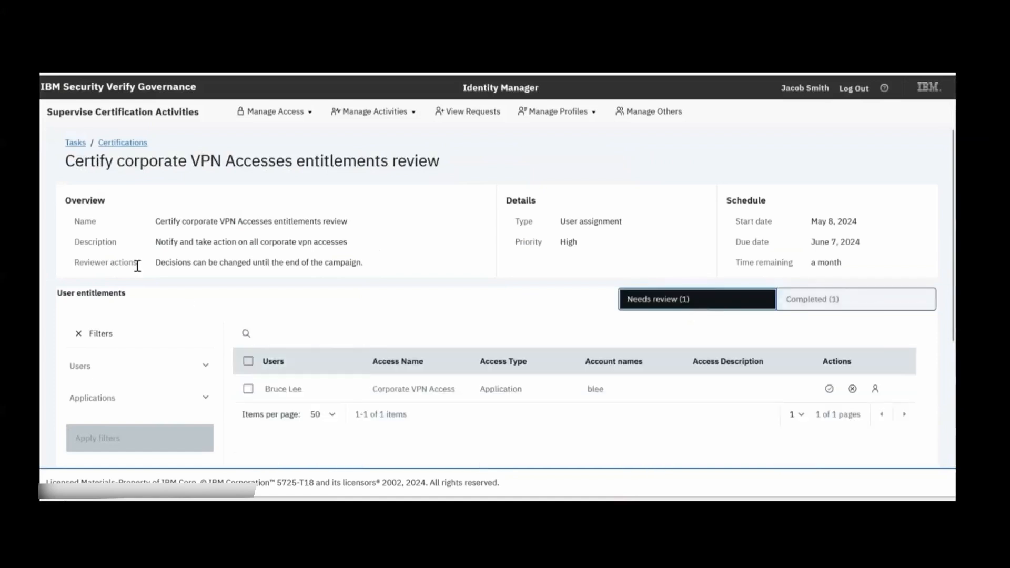
click(117, 151)
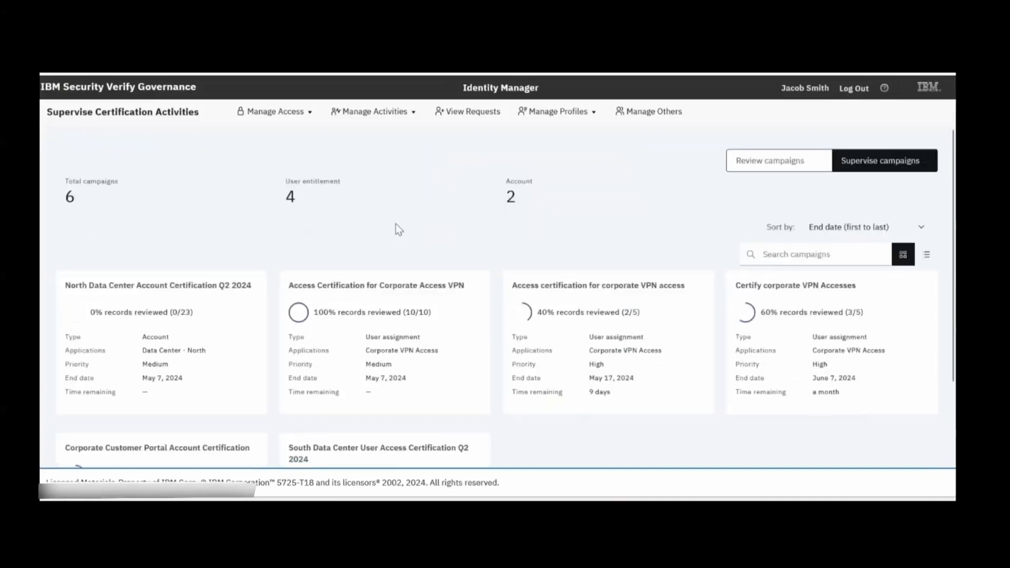
click(796, 172)
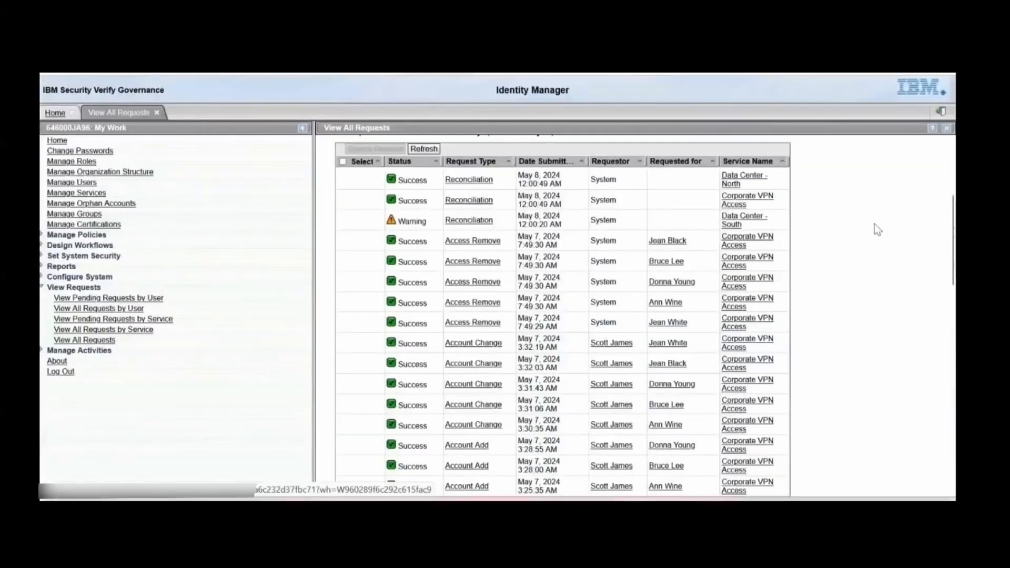
Step: Open the completed Access Remove request and expand its sub-steps down to the nested Modify Account
drag(953, 231, 953, 243)
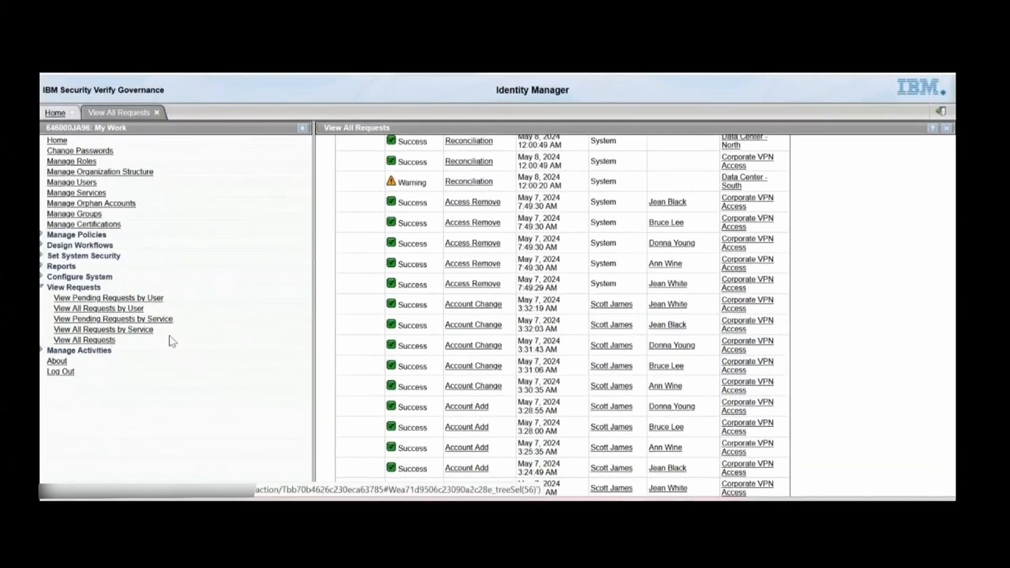
click(475, 205)
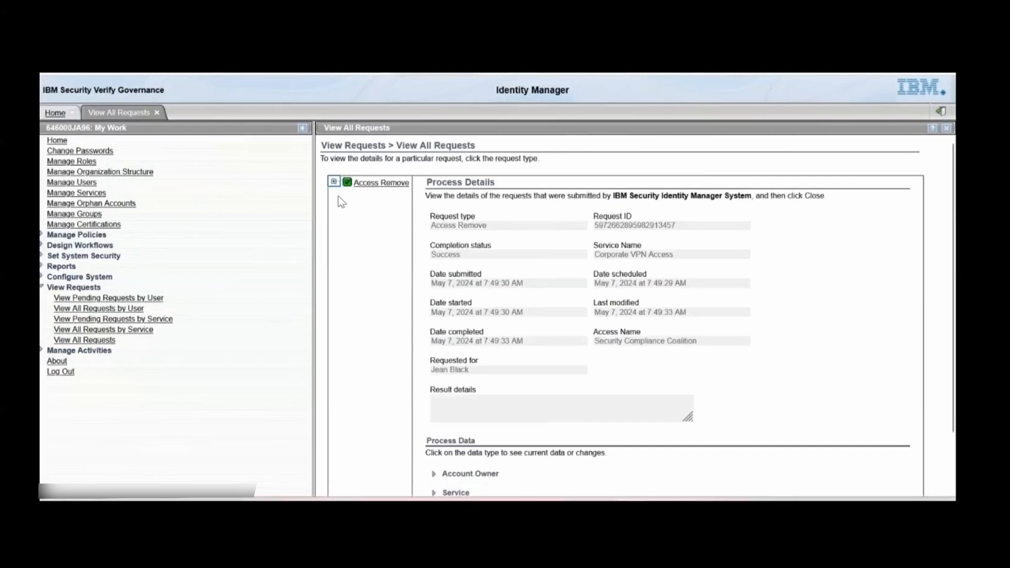
click(334, 182)
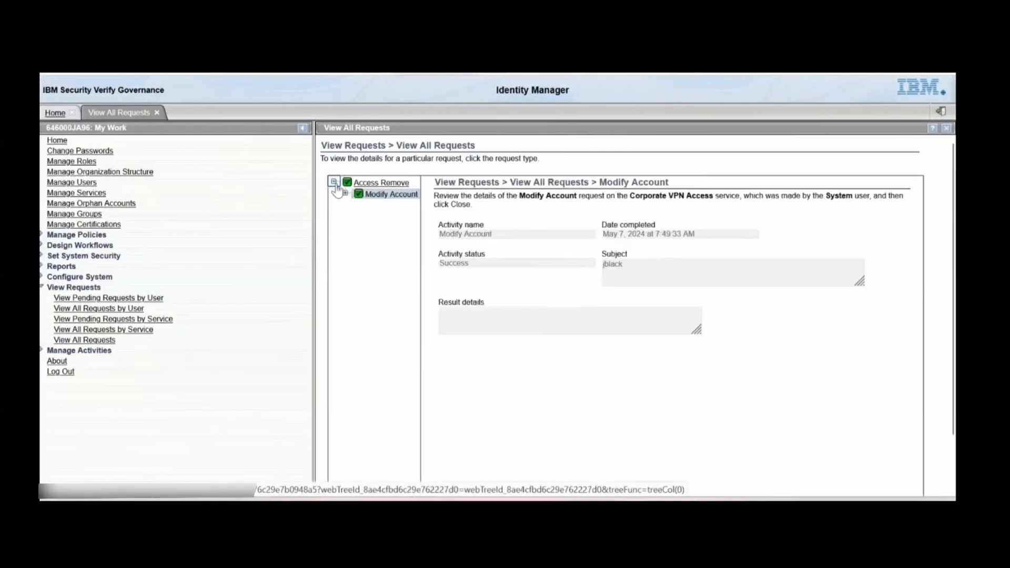
click(345, 194)
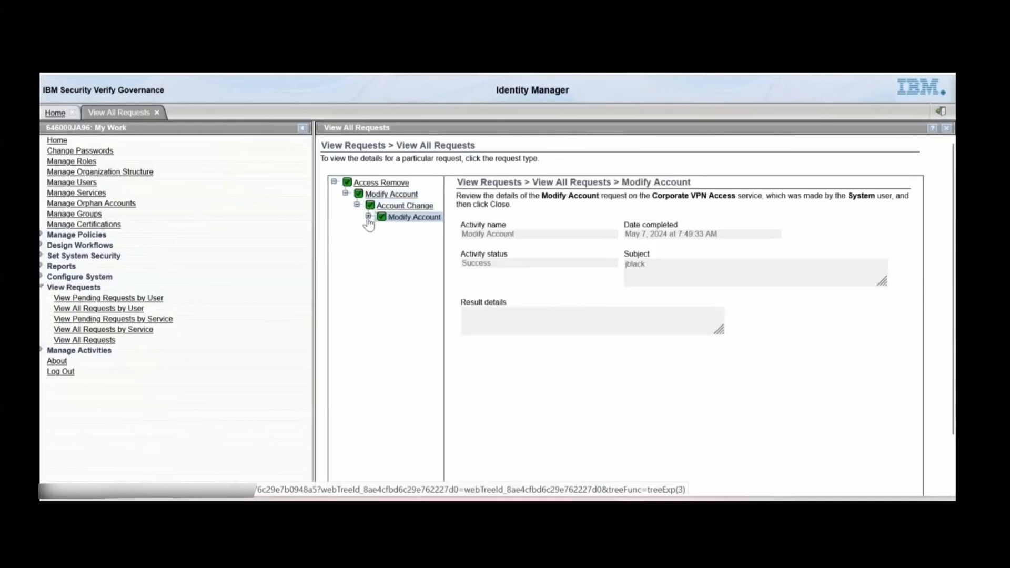
click(368, 218)
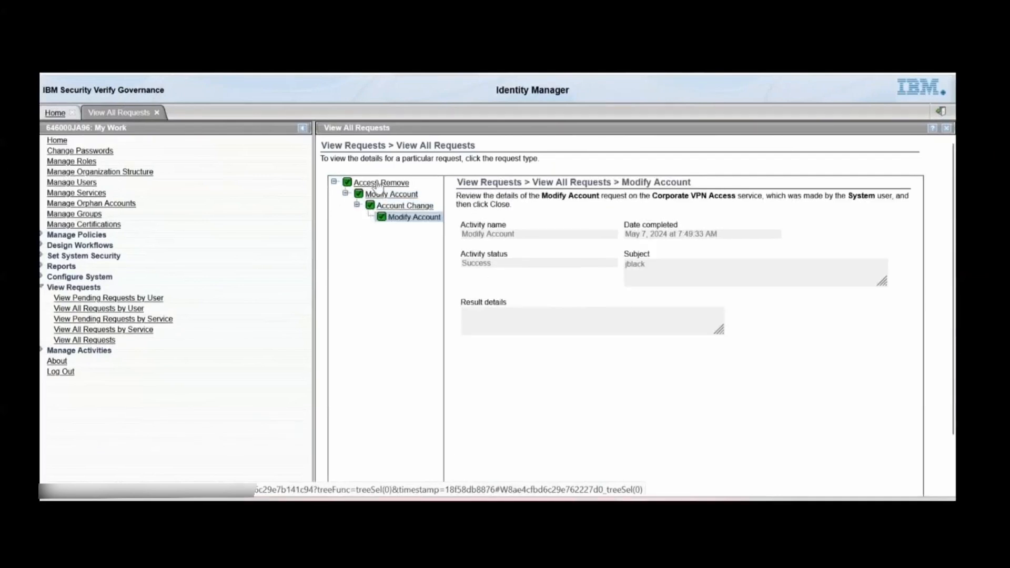
click(378, 181)
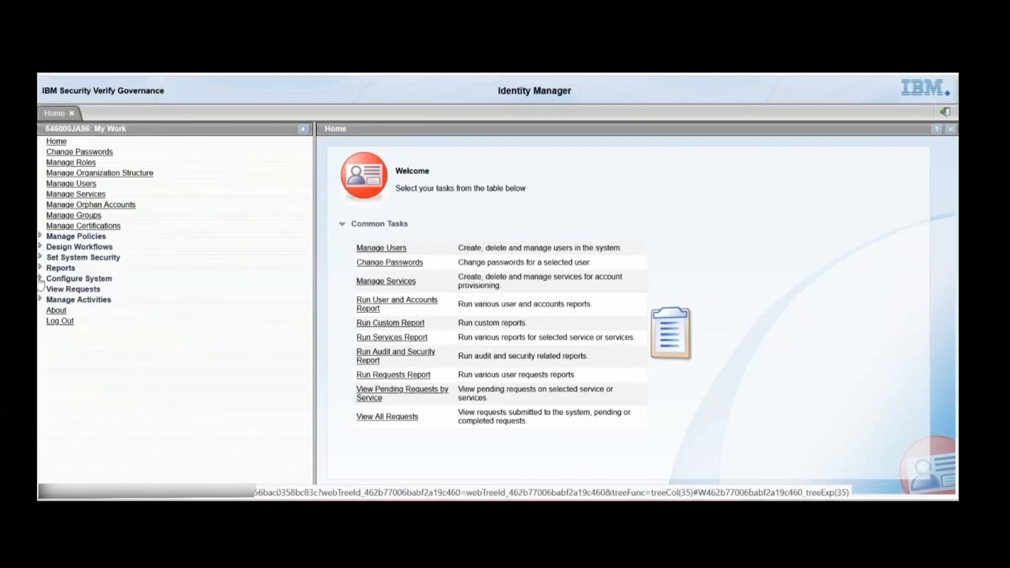
Step: Open Workflow Notification Properties under Configure System and view its 23 e-mail notification templates
click(41, 280)
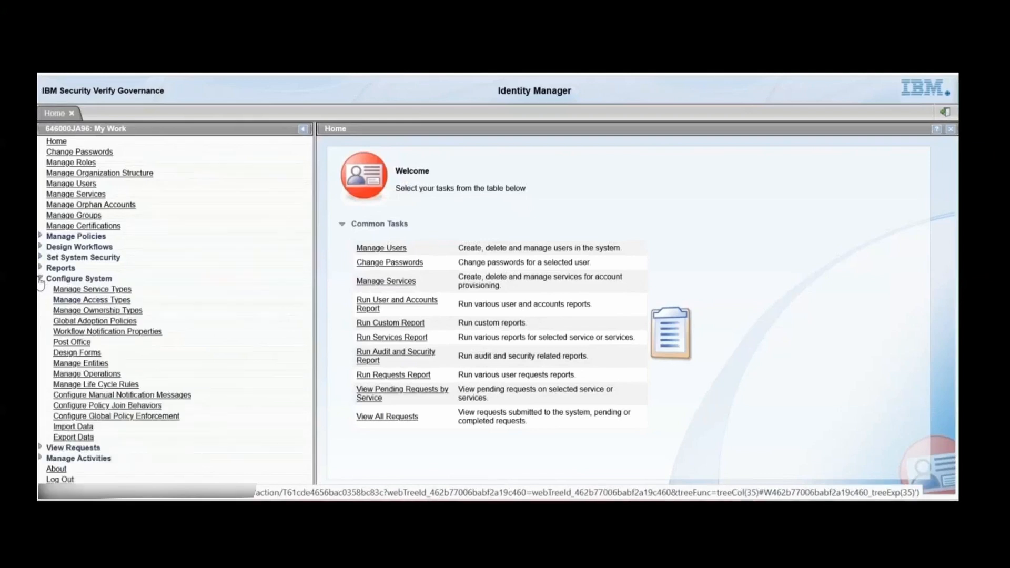
click(89, 332)
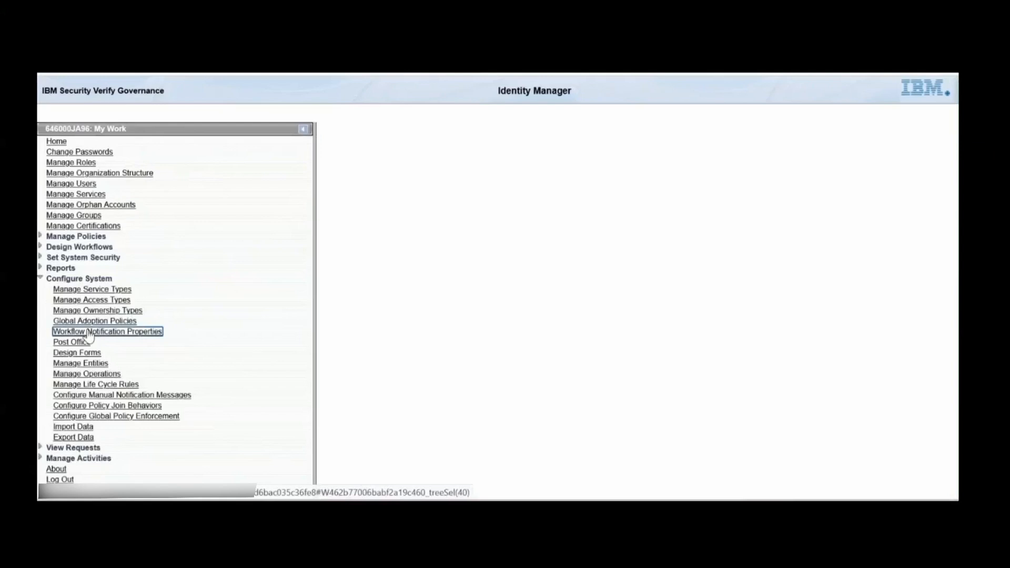
scroll(831, 337, down, 2)
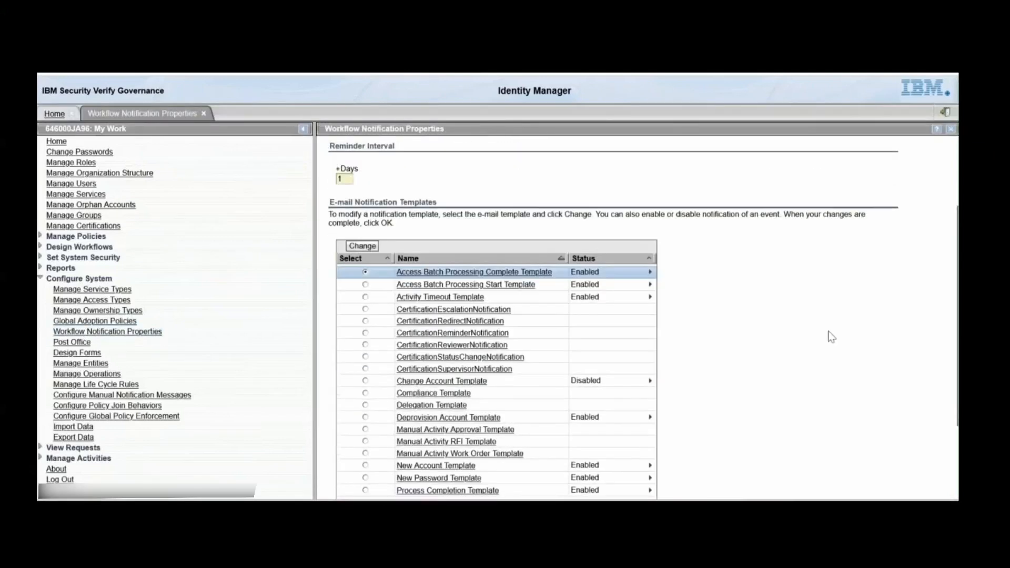
drag(955, 368, 956, 406)
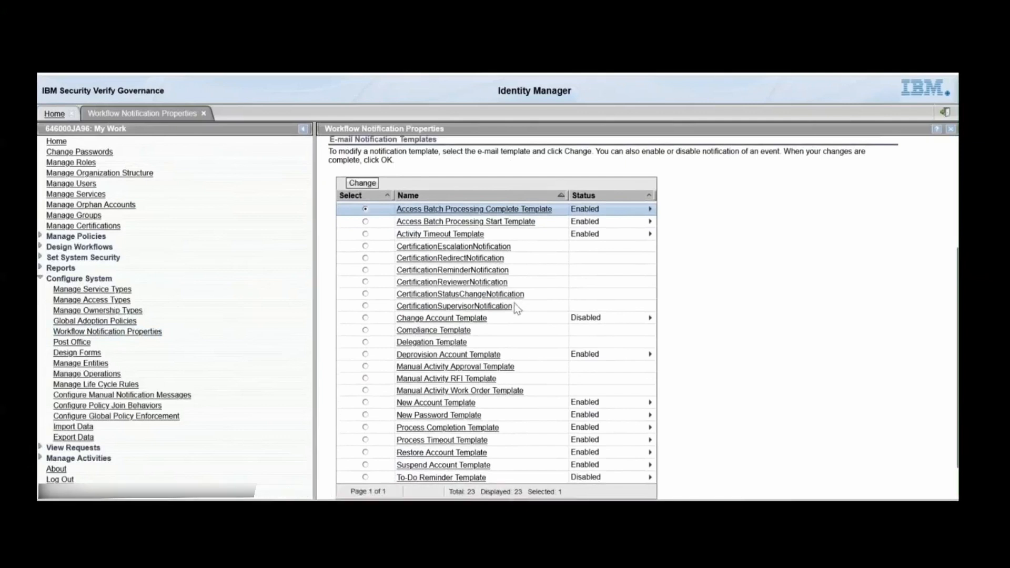
click(489, 283)
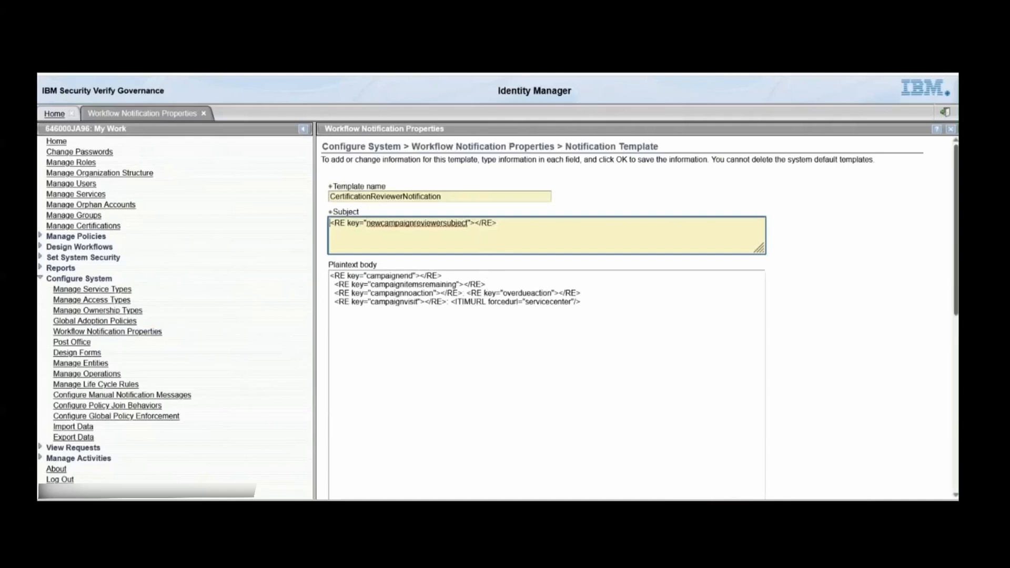
scroll(547, 316, down, 5)
scroll(933, 374, down, 6)
scroll(929, 369, down, 3)
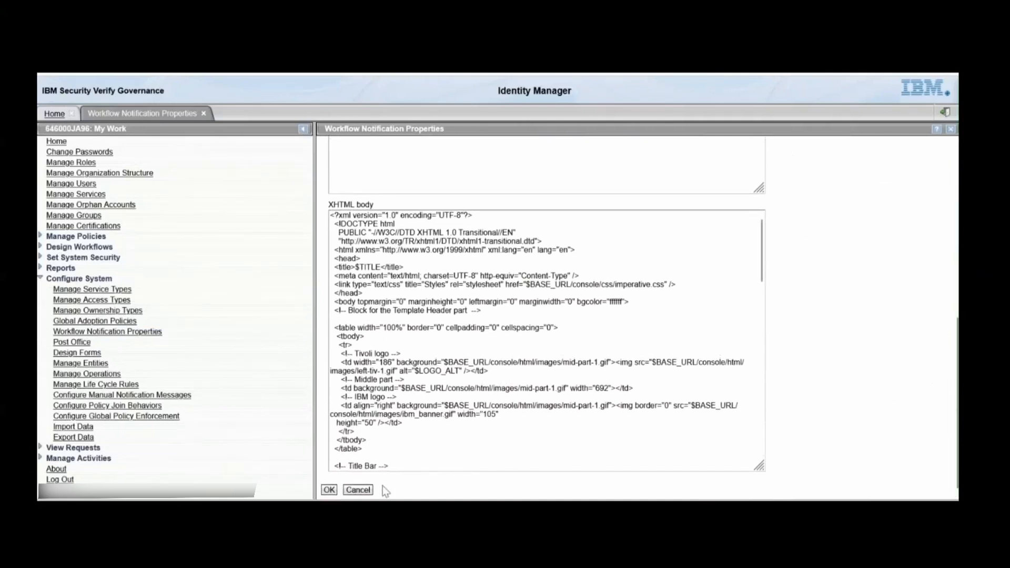
click(359, 490)
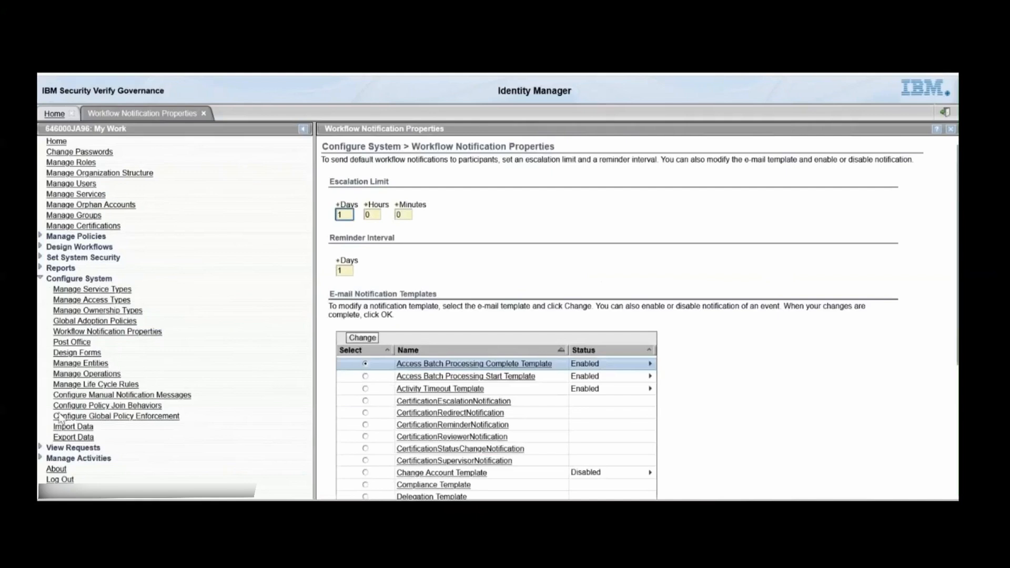
Step: Switch from Configure System to Reports and open User and Accounts Reports
click(41, 279)
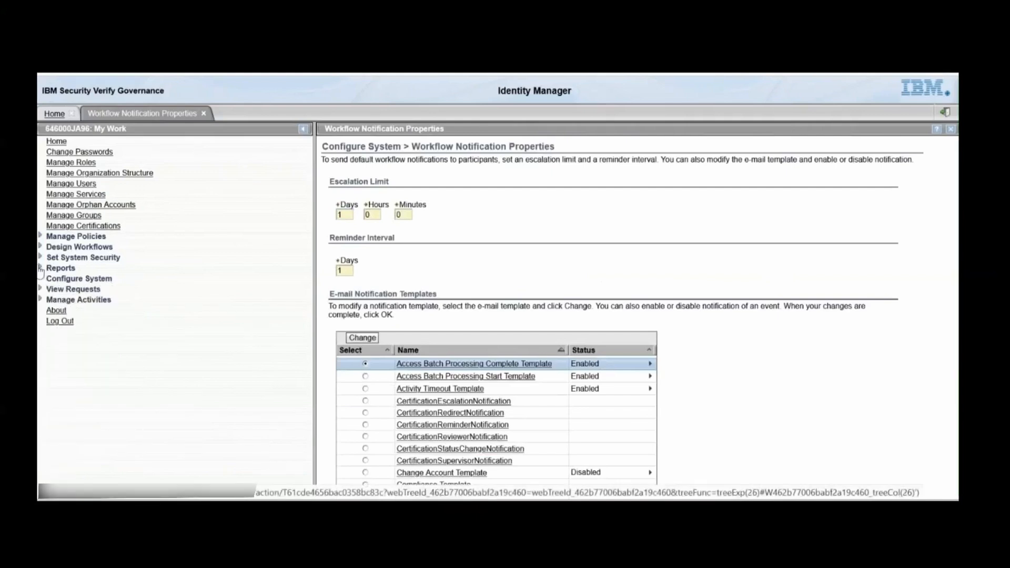
click(41, 269)
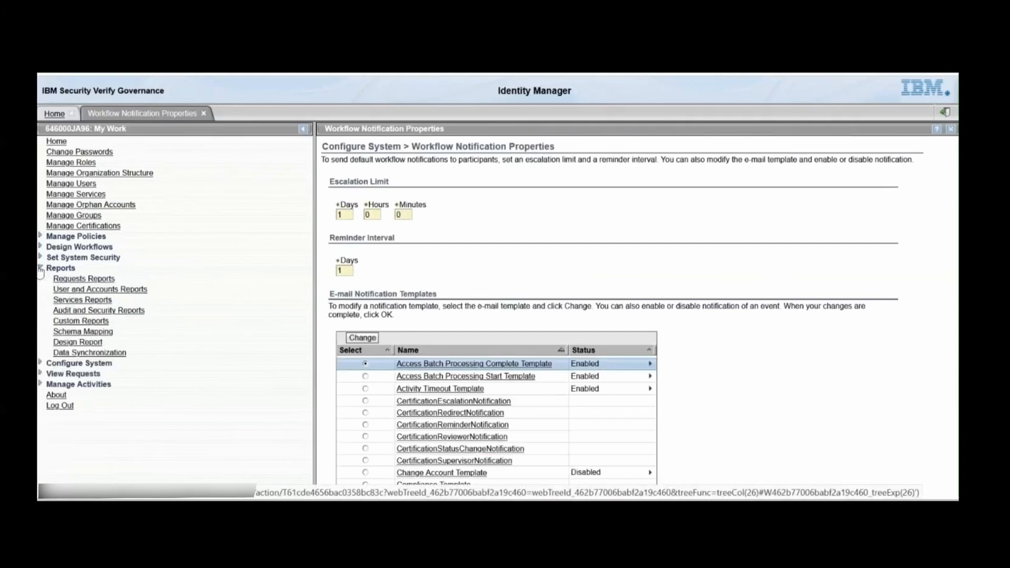
click(79, 291)
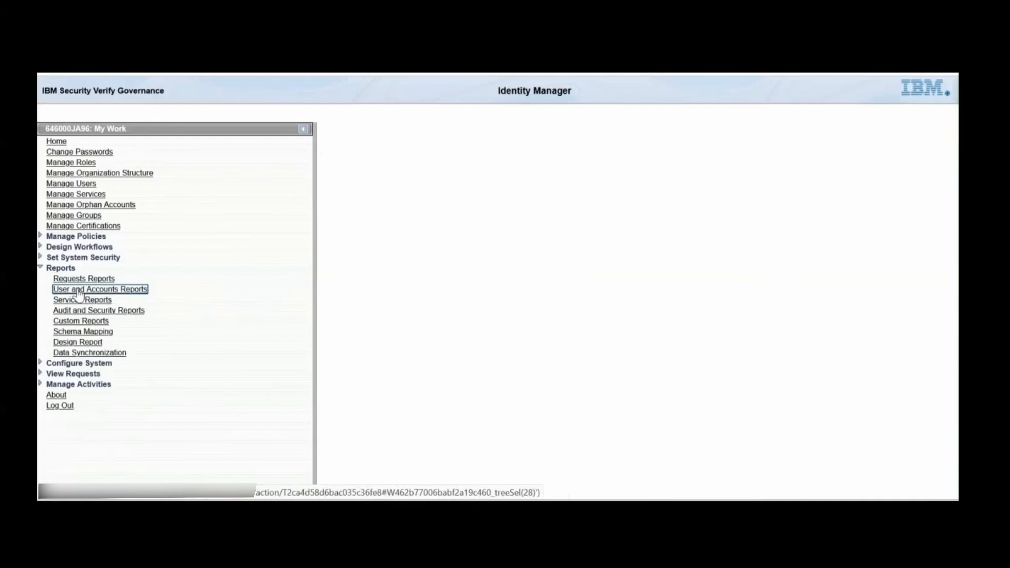